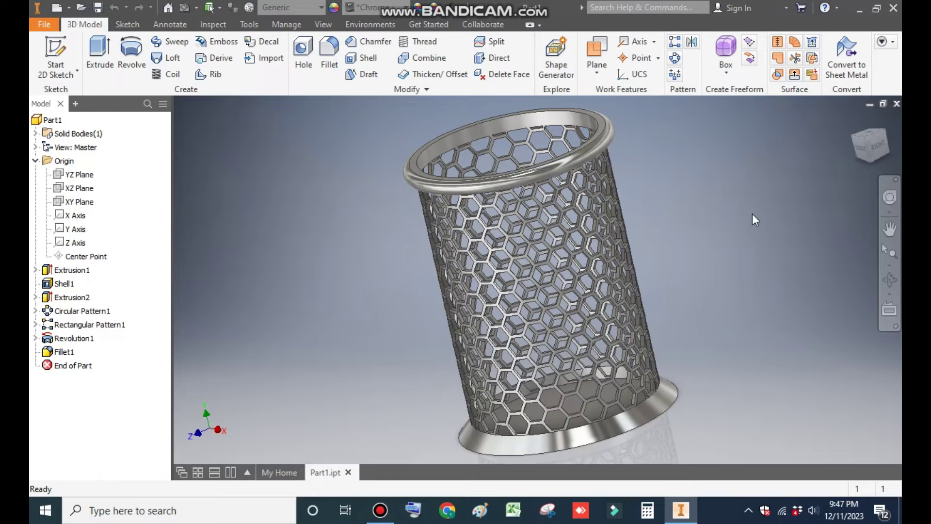
- Inspect the finished pen holder from the front and the right side
{"action": "left_click_drag", "start_coordinate": [866, 148], "coordinate": [864, 153]}
{"action": "left_click", "coordinate": [864, 153]}
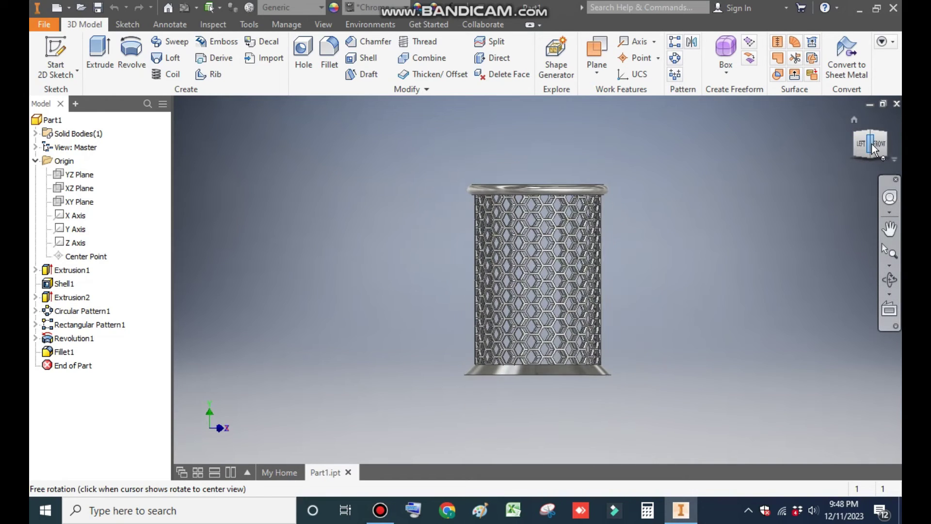
{"action": "scroll", "coordinate": [597, 348], "scroll_direction": "down", "scroll_amount": 5}
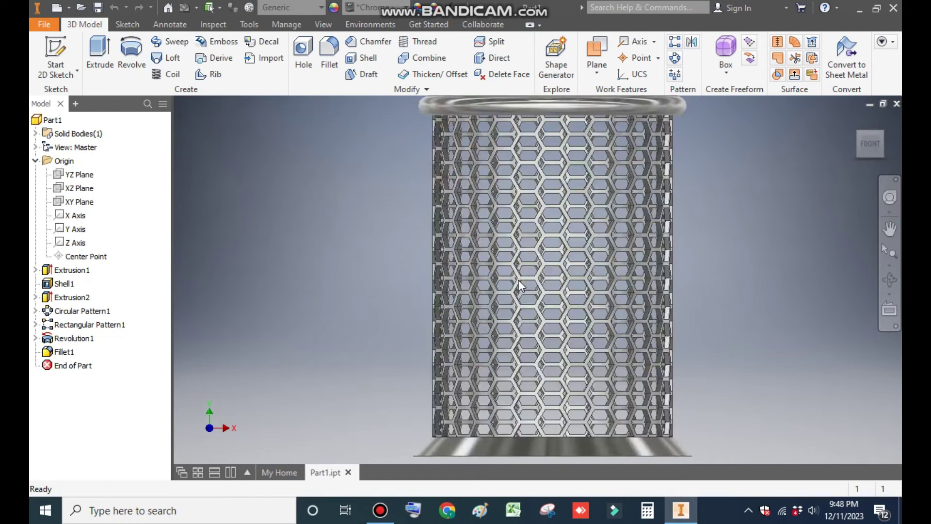
{"action": "left_click", "coordinate": [887, 144]}
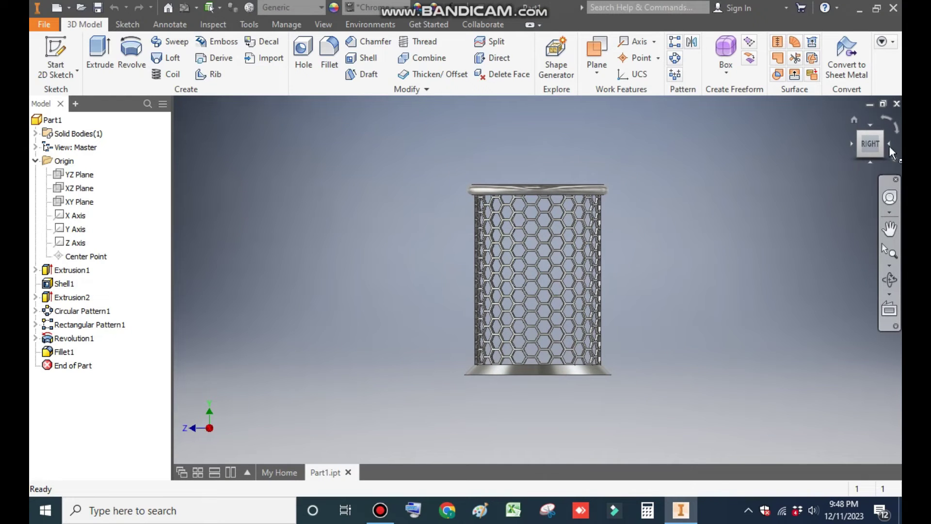
{"action": "scroll", "coordinate": [483, 232], "scroll_direction": "down", "scroll_amount": 4}
{"action": "scroll", "coordinate": [484, 232], "scroll_direction": "up", "scroll_amount": 3}
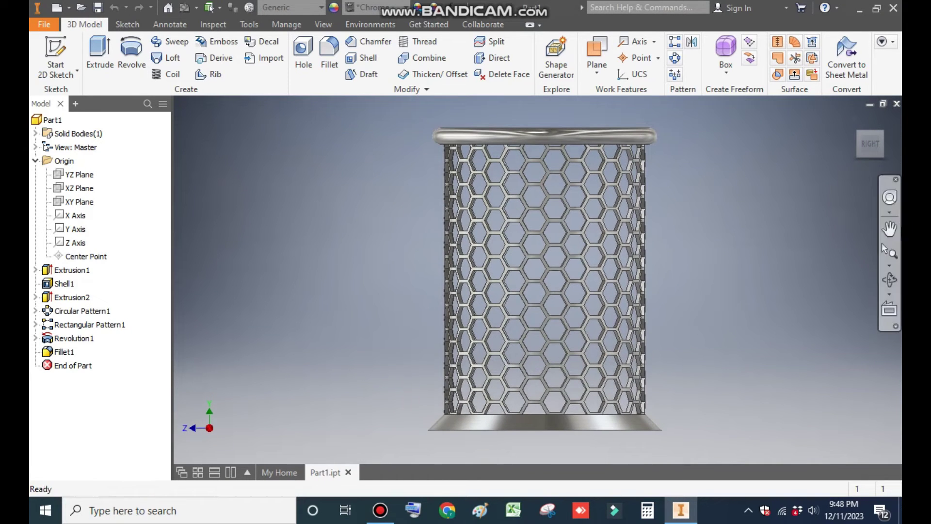
- Create a new part from the Standard (mm).ipt template and start a sketch on the XZ plane
{"action": "left_click", "coordinate": [56, 8]}
{"action": "left_click", "coordinate": [607, 160]}
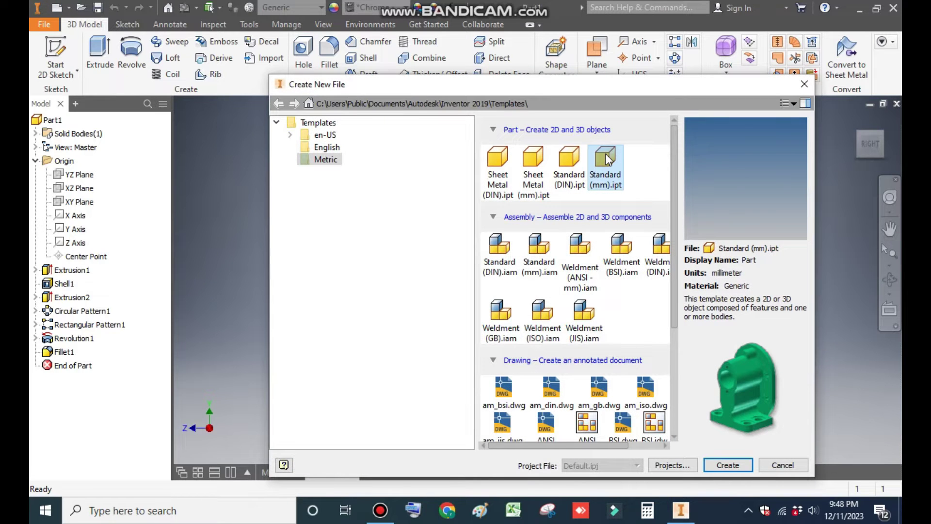
{"action": "left_click", "coordinate": [718, 466]}
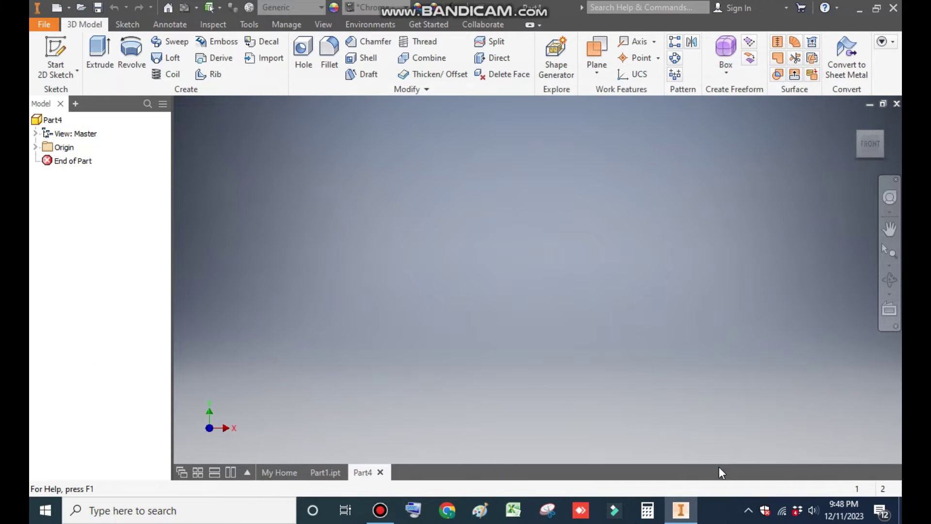
{"action": "left_click", "coordinate": [65, 67]}
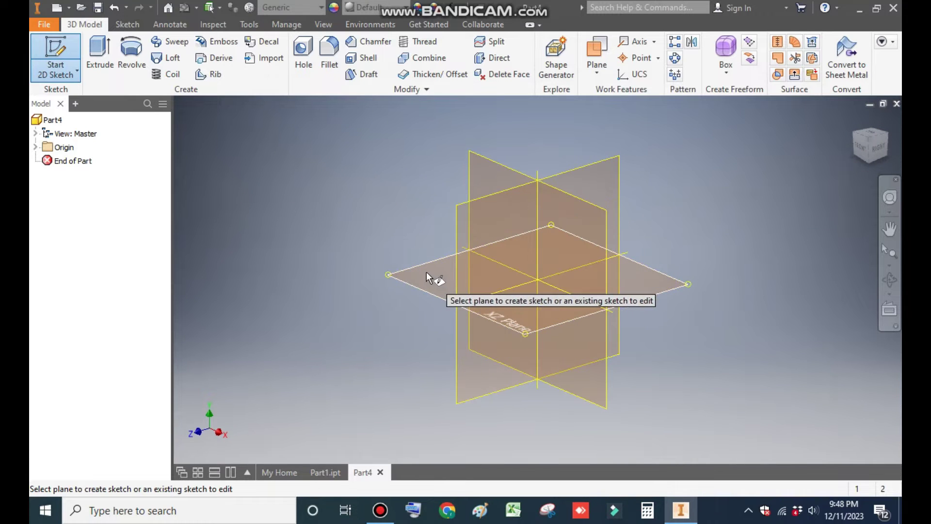
{"action": "left_click", "coordinate": [423, 268]}
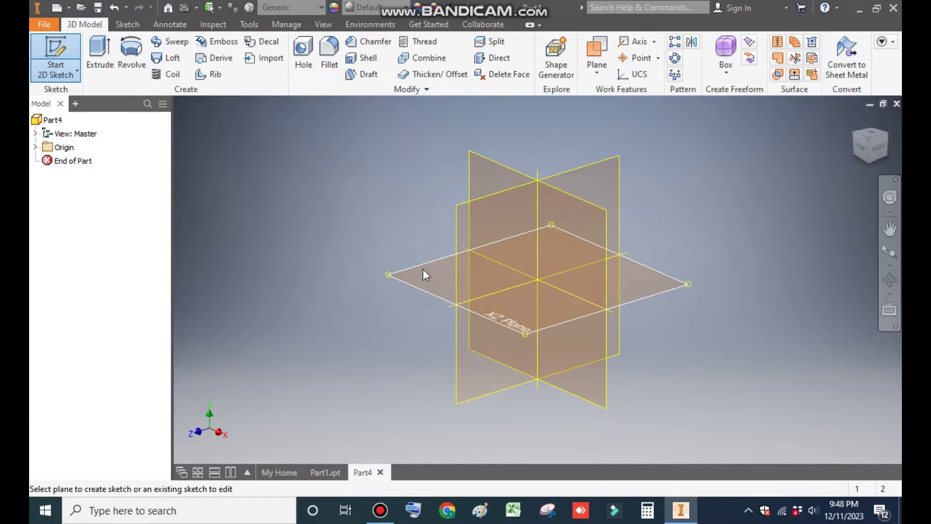
- Draw a 100 mm diameter circle centred on the origin
{"action": "left_click", "coordinate": [882, 120]}
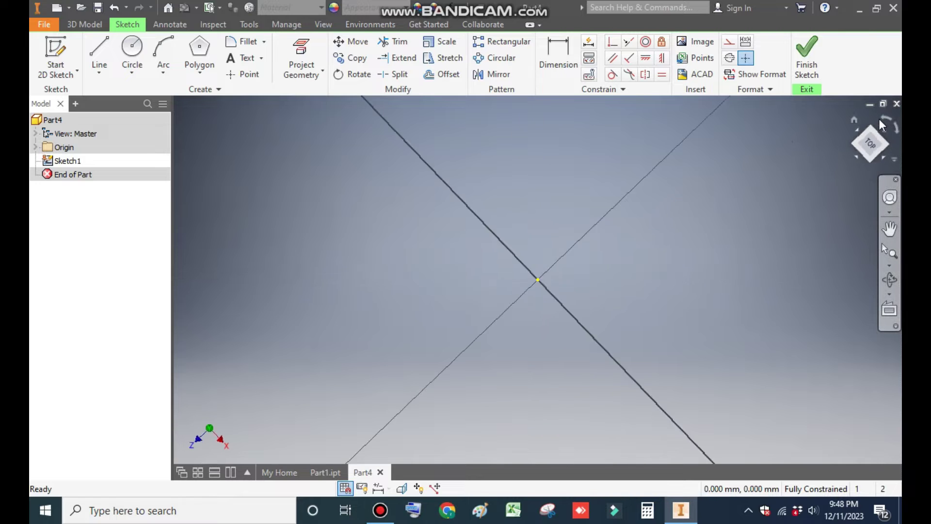
{"action": "left_click", "coordinate": [132, 49]}
{"action": "left_click", "coordinate": [537, 279]}
{"action": "type", "text": "100"}
{"action": "key", "text": "Return"}
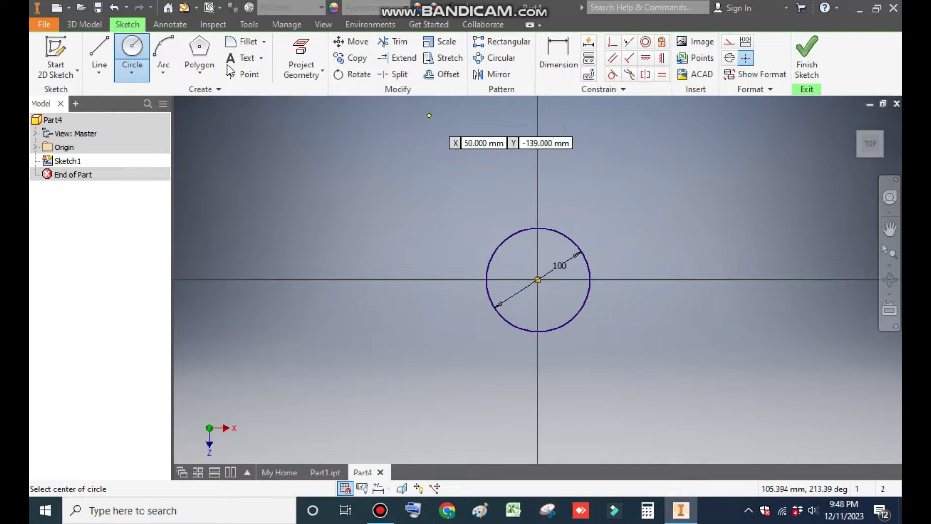
{"action": "key", "text": "Escape"}
{"action": "left_click", "coordinate": [77, 22]}
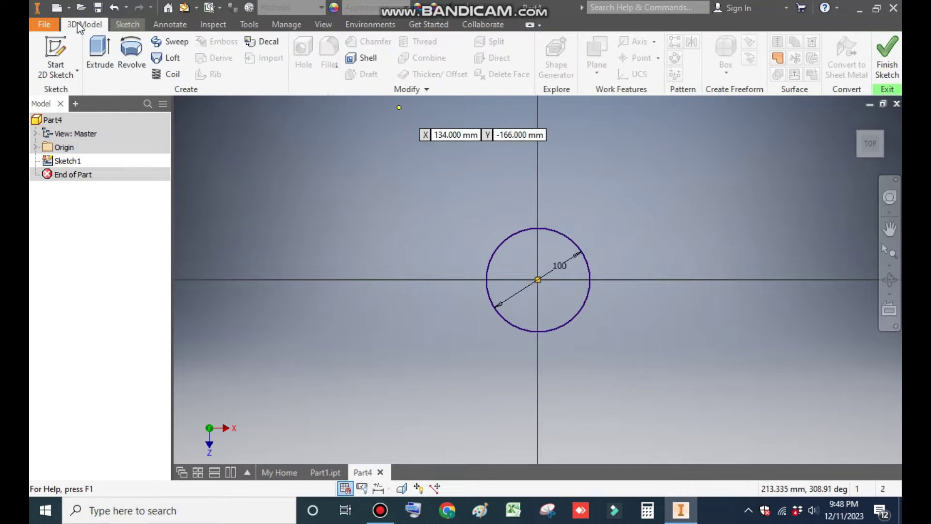
- Extrude the 100 mm circle 150 mm to create Extrusion1
{"action": "left_click", "coordinate": [101, 59]}
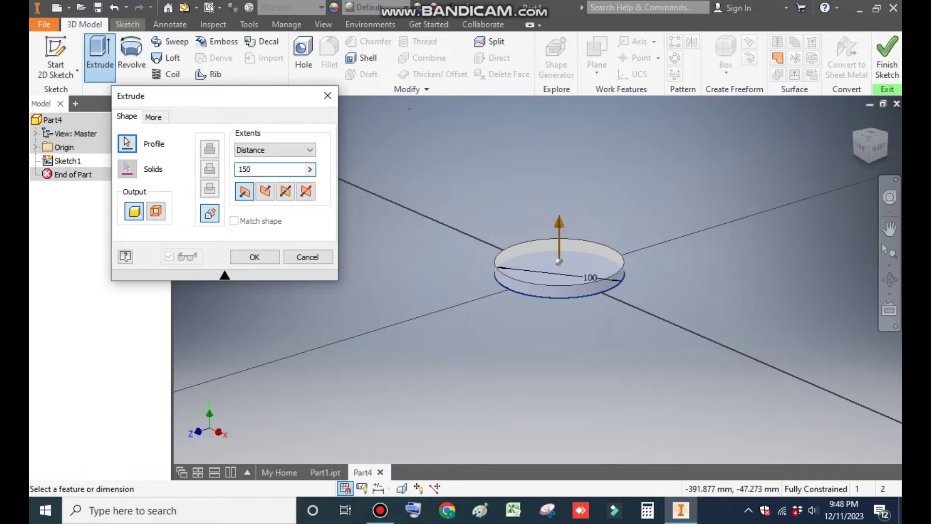
{"action": "type", "text": "150"}
{"action": "middle_click_drag", "start_coordinate": [490, 195], "coordinate": [432, 268]}
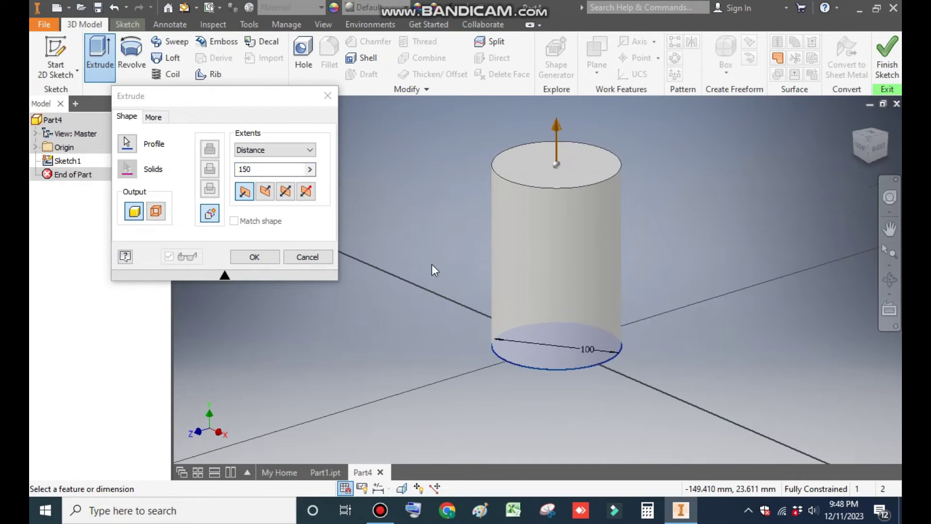
{"action": "left_click", "coordinate": [261, 256]}
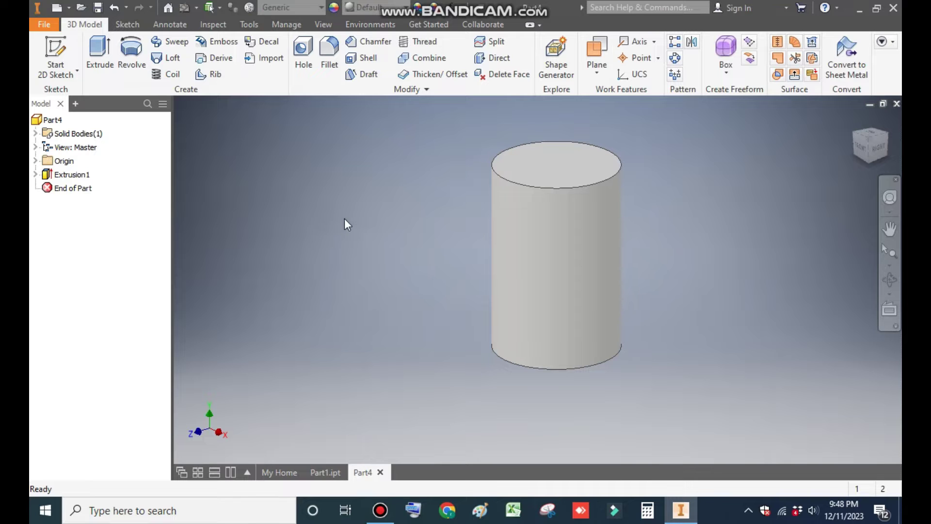
- Shell the cylinder to 2 mm walls with the top face removed, briefly comparing against Part1
{"action": "left_click", "coordinate": [363, 60]}
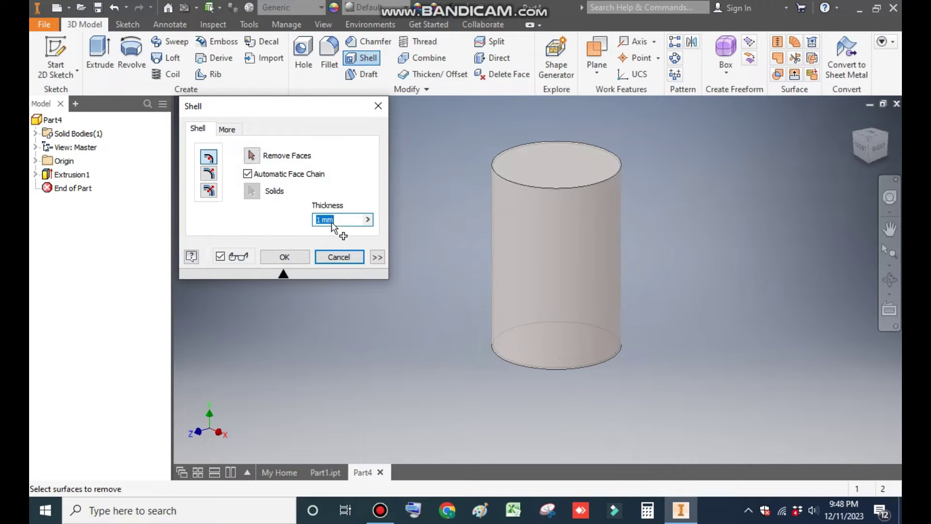
{"action": "type", "text": "2"}
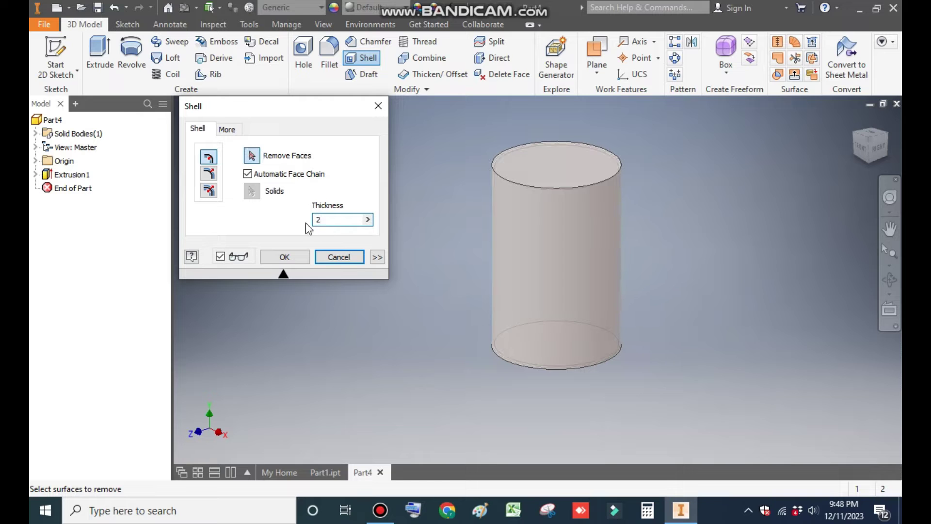
{"action": "left_click", "coordinate": [534, 169]}
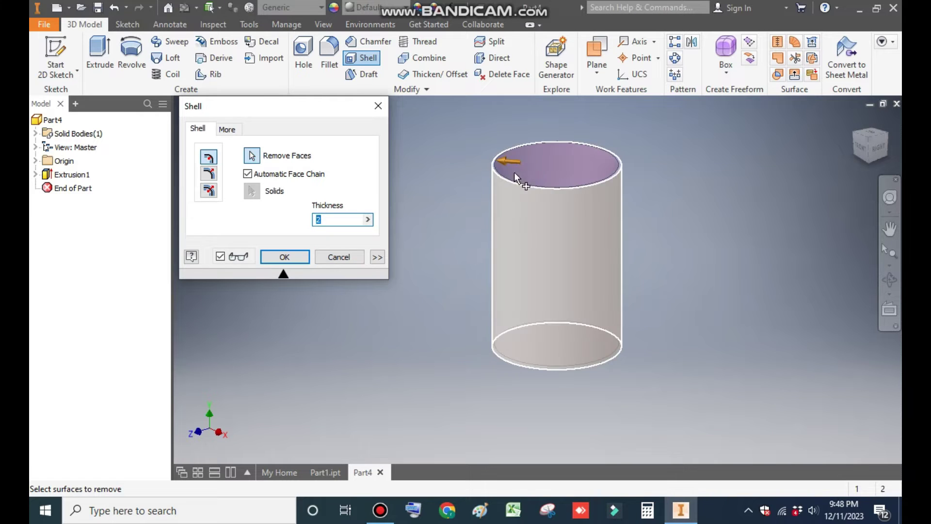
{"action": "left_click", "coordinate": [292, 258]}
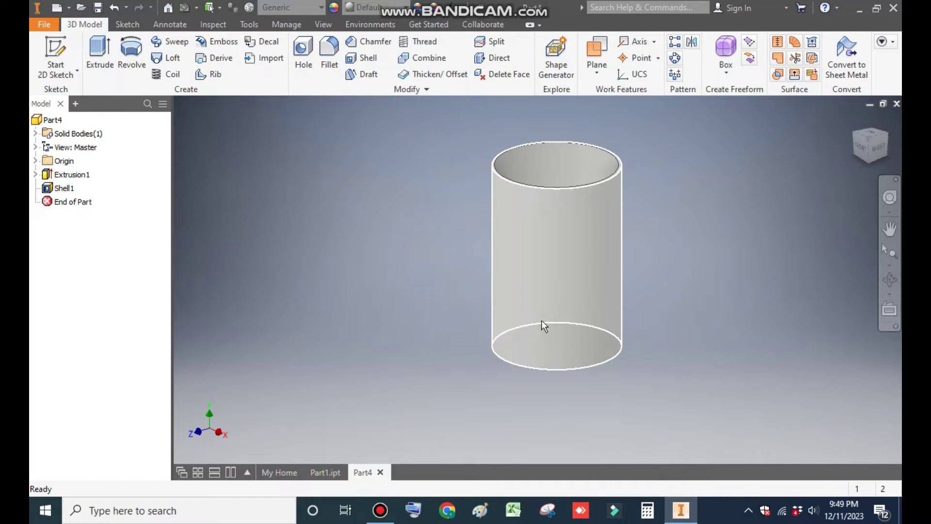
{"action": "left_click", "coordinate": [330, 472]}
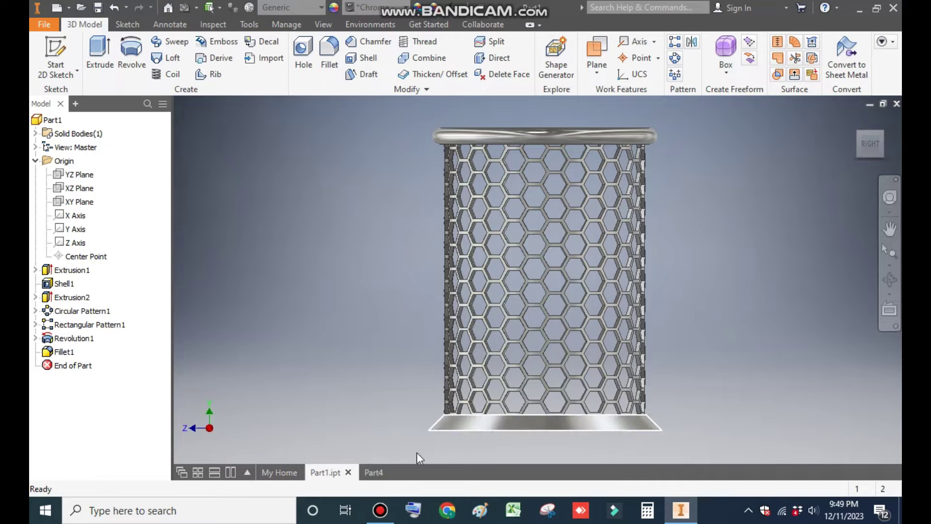
{"action": "left_click", "coordinate": [364, 472]}
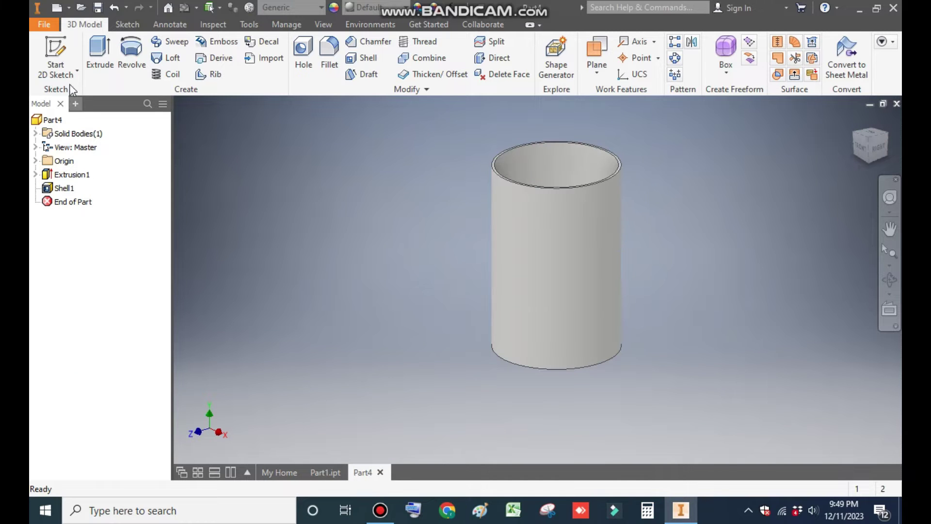
- Start a new sketch on the origin's XY plane through the cup
{"action": "left_click", "coordinate": [55, 53]}
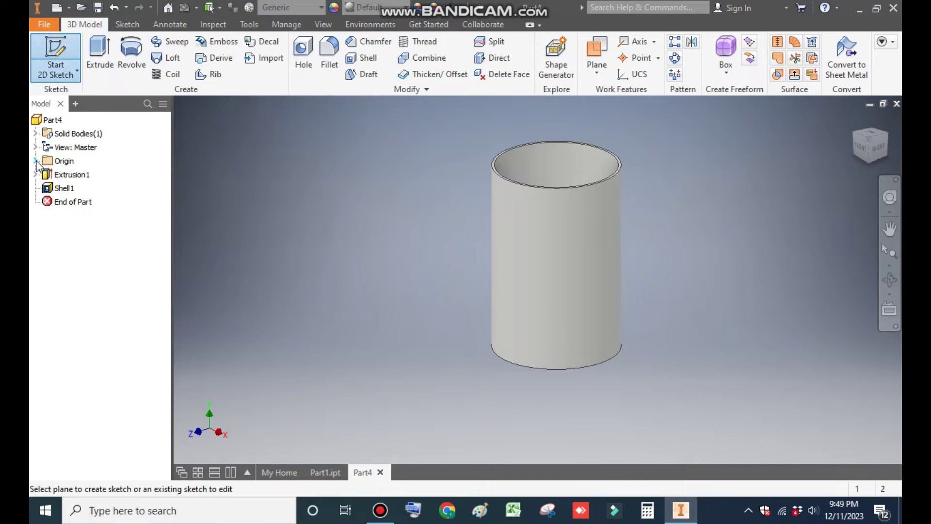
{"action": "left_click", "coordinate": [36, 161]}
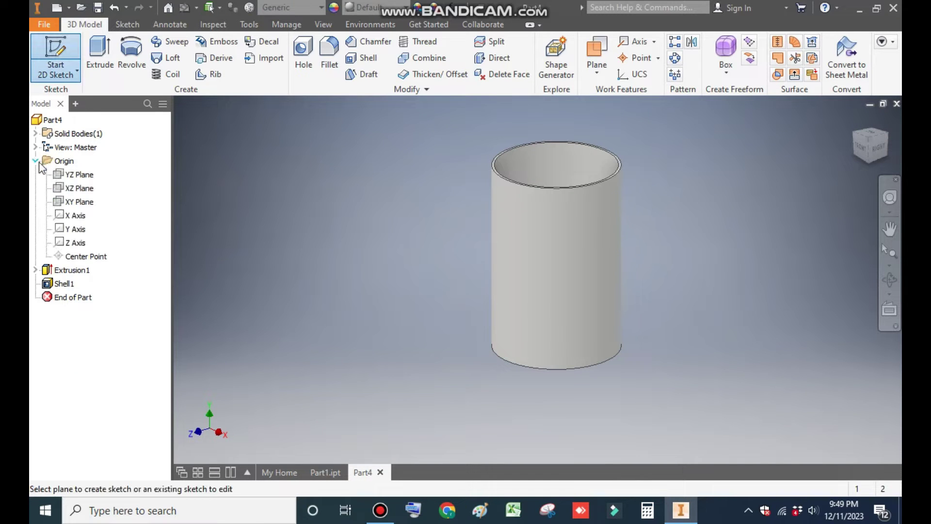
{"action": "left_click", "coordinate": [88, 204]}
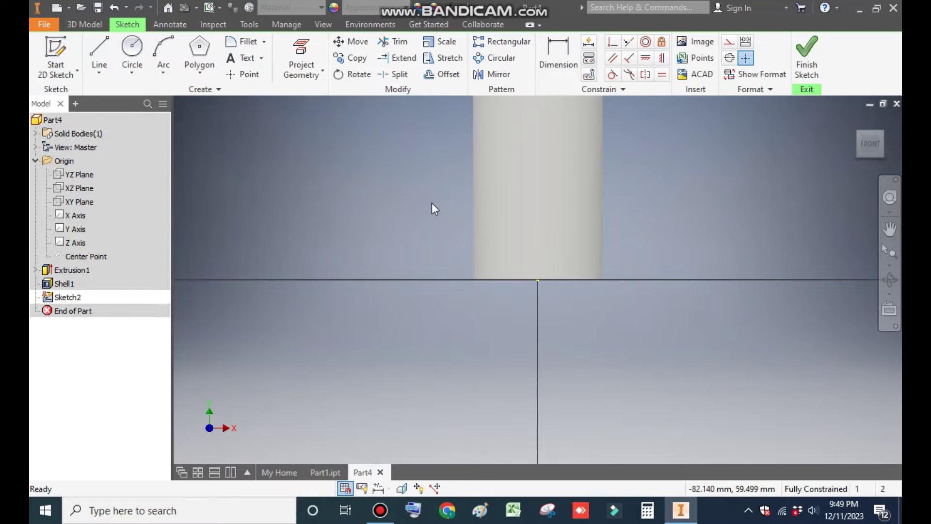
{"action": "middle_click_drag", "start_coordinate": [432, 202], "coordinate": [429, 281]}
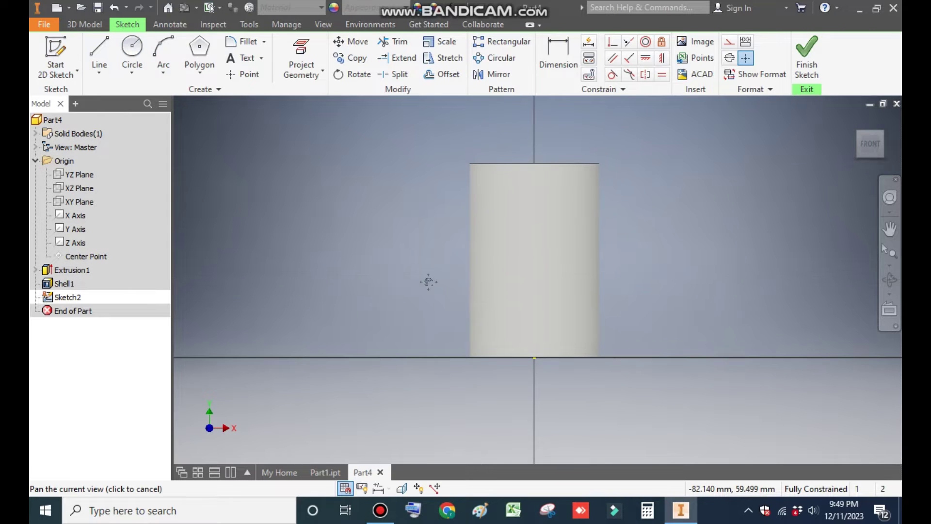
- Switch the visual style to Wireframe
{"action": "left_click", "coordinate": [326, 24]}
{"action": "left_click", "coordinate": [190, 71]}
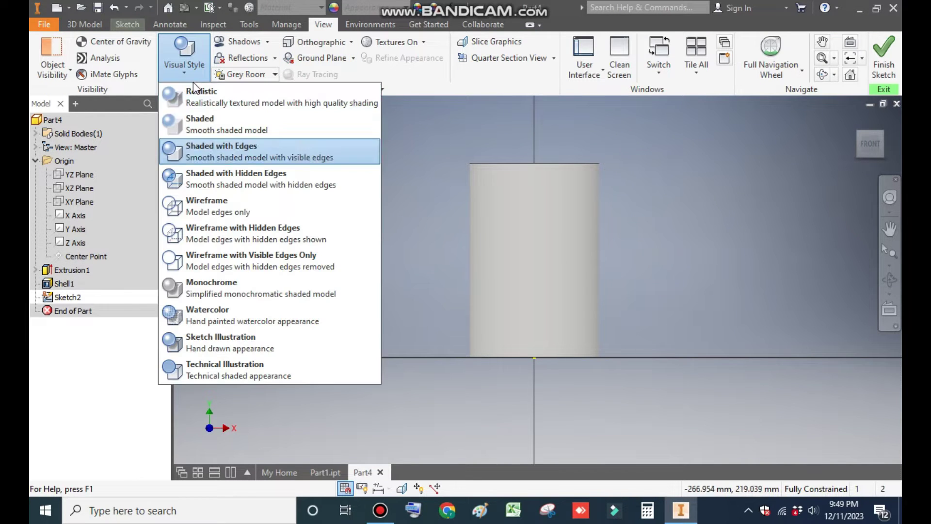
{"action": "left_click", "coordinate": [225, 198]}
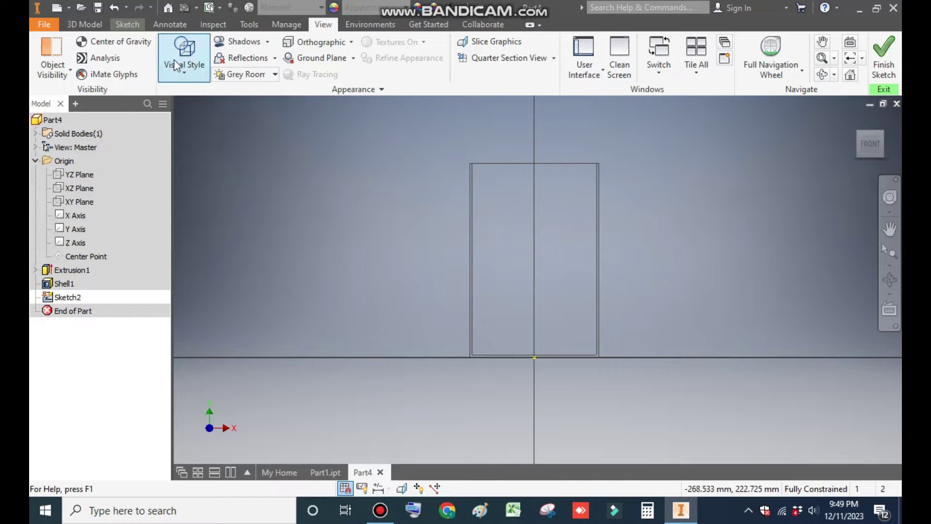
{"action": "left_click", "coordinate": [128, 24]}
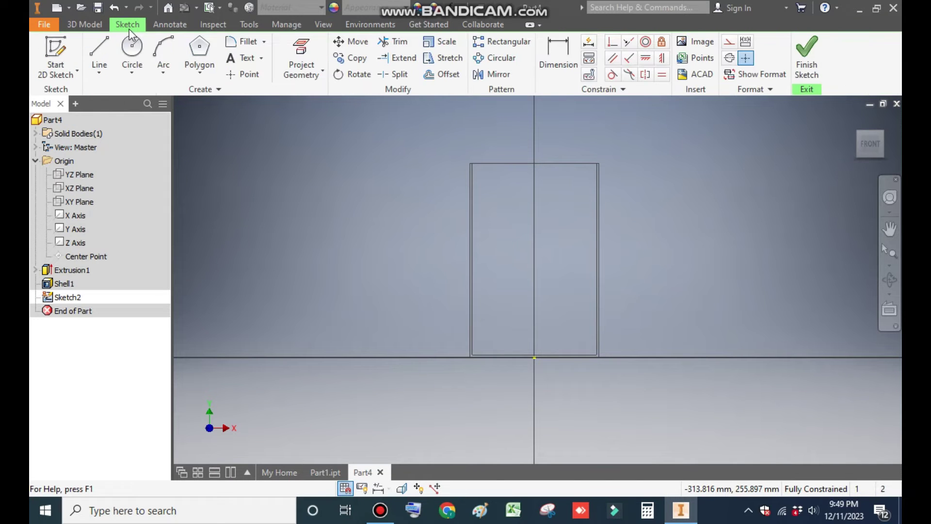
- Draw two six-sided polygons, the first centred on the vertical axis and the second to its right
{"action": "left_click", "coordinate": [195, 63]}
{"action": "left_click", "coordinate": [238, 339]}
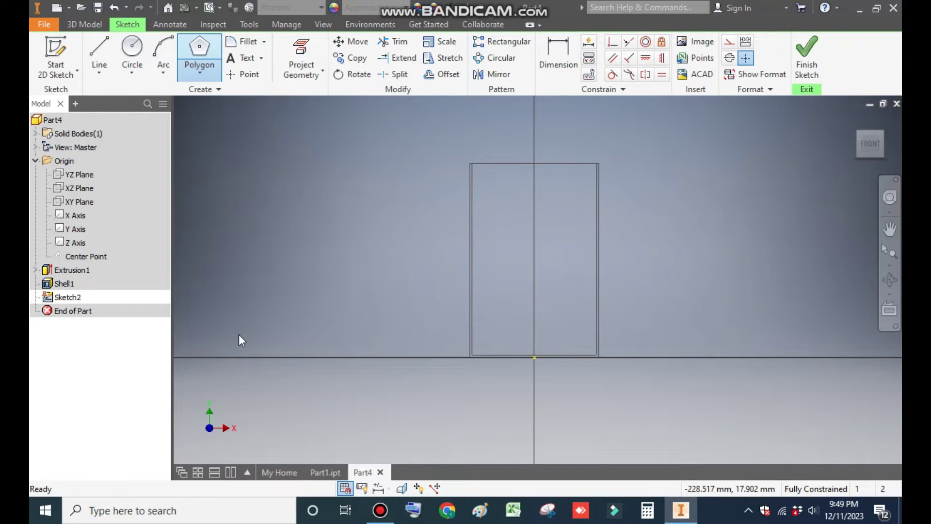
{"action": "scroll", "coordinate": [528, 332], "scroll_direction": "down", "scroll_amount": 5}
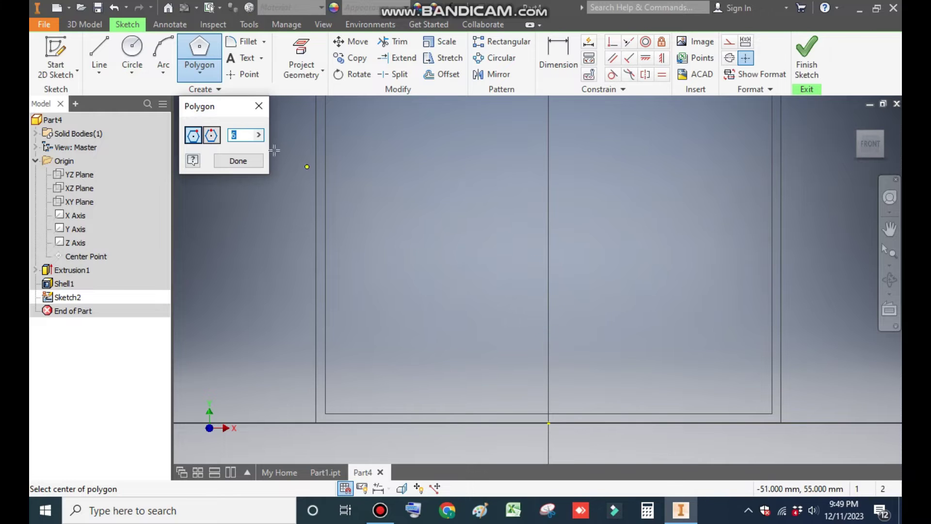
{"action": "left_click", "coordinate": [548, 344]}
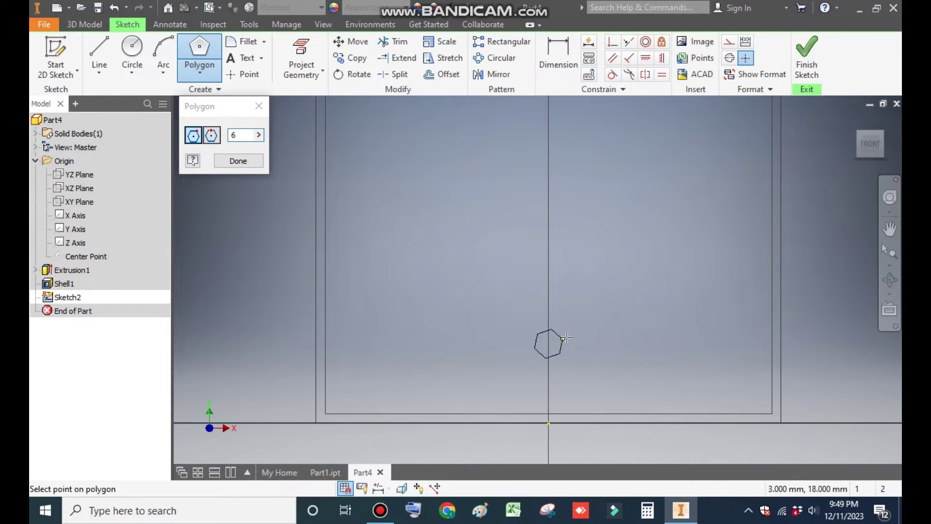
{"action": "left_click", "coordinate": [568, 305]}
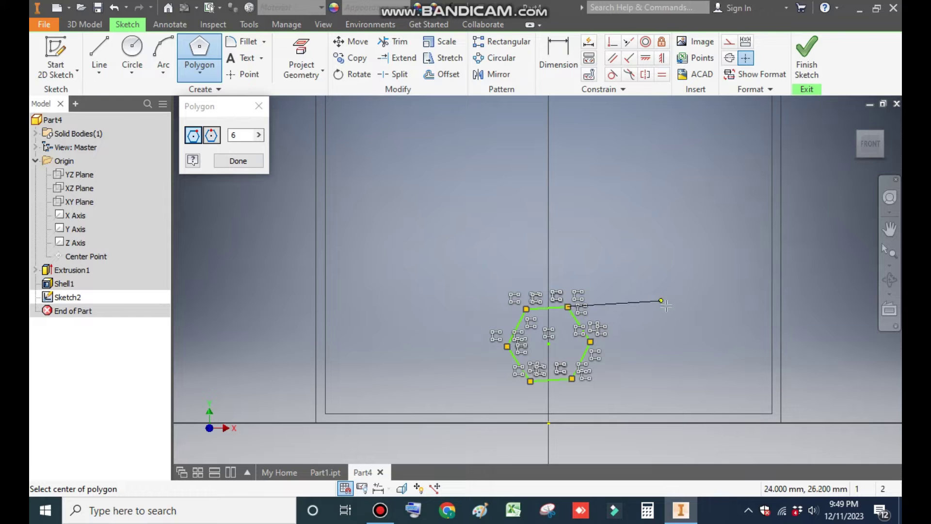
{"action": "left_click", "coordinate": [688, 269]}
{"action": "left_click", "coordinate": [260, 107]}
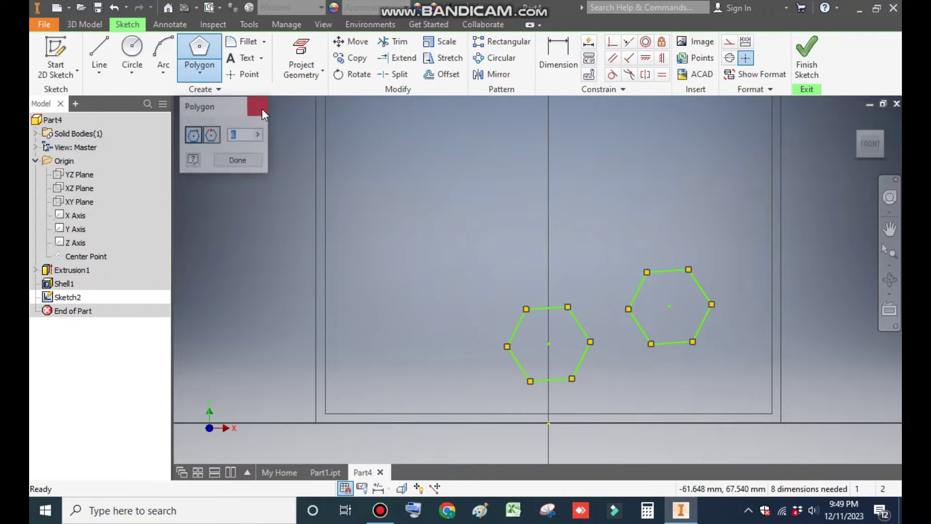
- Make the top edges of both hexagons horizontal
{"action": "left_click", "coordinate": [560, 54]}
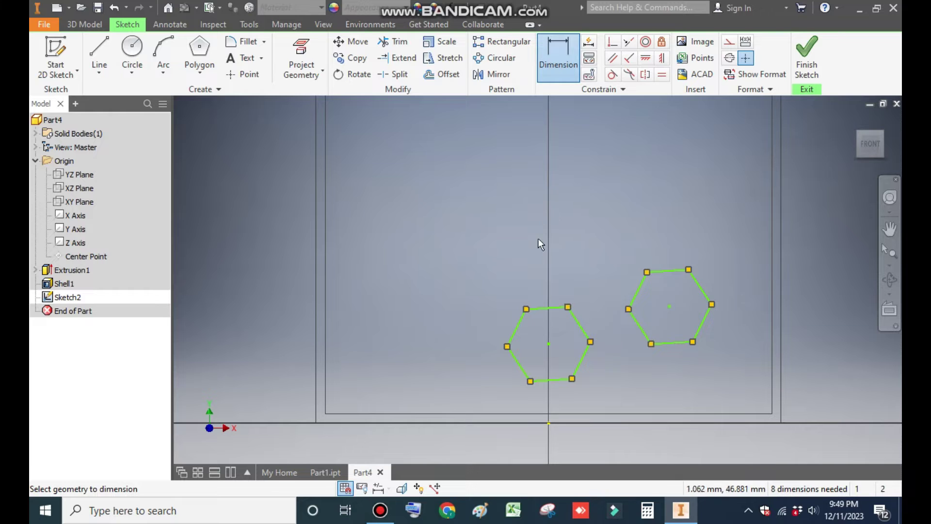
{"action": "left_click", "coordinate": [646, 59]}
{"action": "left_click", "coordinate": [679, 271]}
{"action": "left_click", "coordinate": [556, 308]}
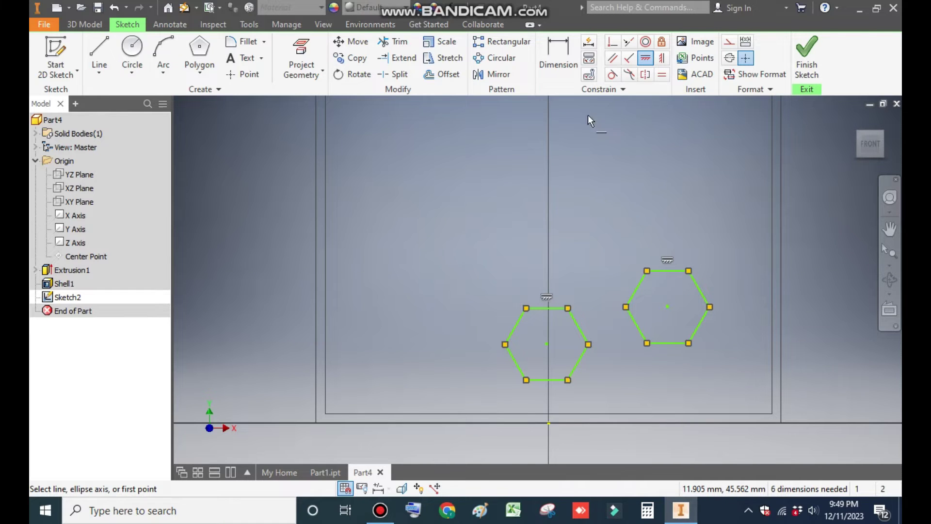
- Dimension the top edges of both hexagons to 6 mm
{"action": "left_click", "coordinate": [558, 58]}
{"action": "left_click", "coordinate": [555, 307]}
{"action": "left_click", "coordinate": [555, 278]}
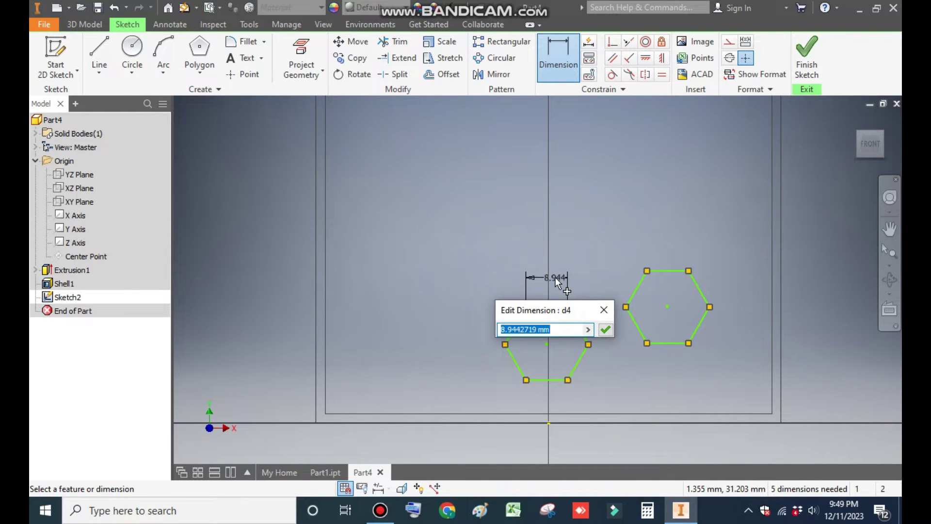
{"action": "type", "text": "6"}
{"action": "key", "text": "Return"}
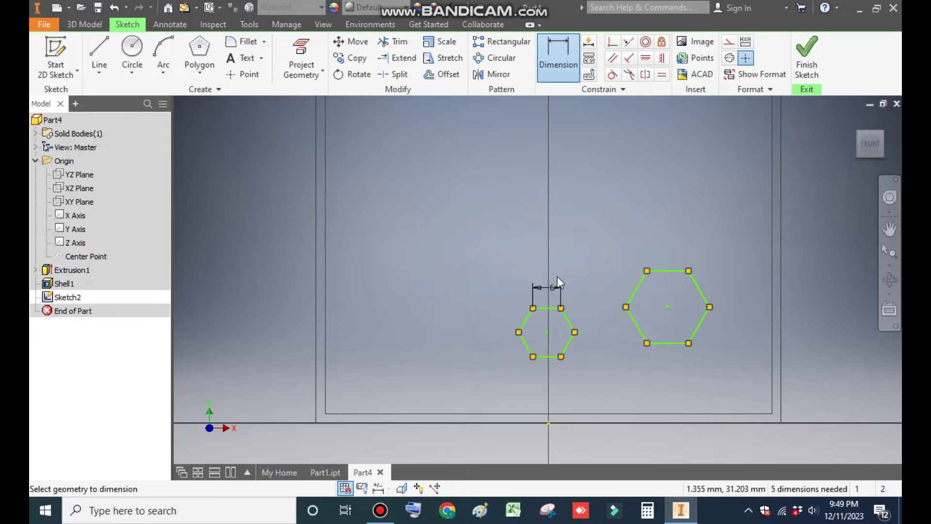
{"action": "left_click", "coordinate": [670, 270]}
{"action": "left_click", "coordinate": [672, 237]}
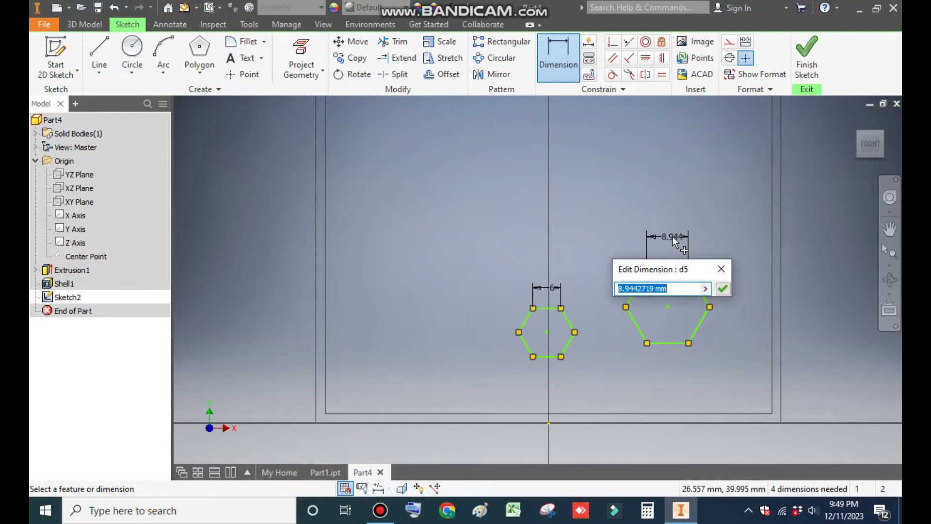
{"action": "type", "text": "6"}
{"action": "key", "text": "Return"}
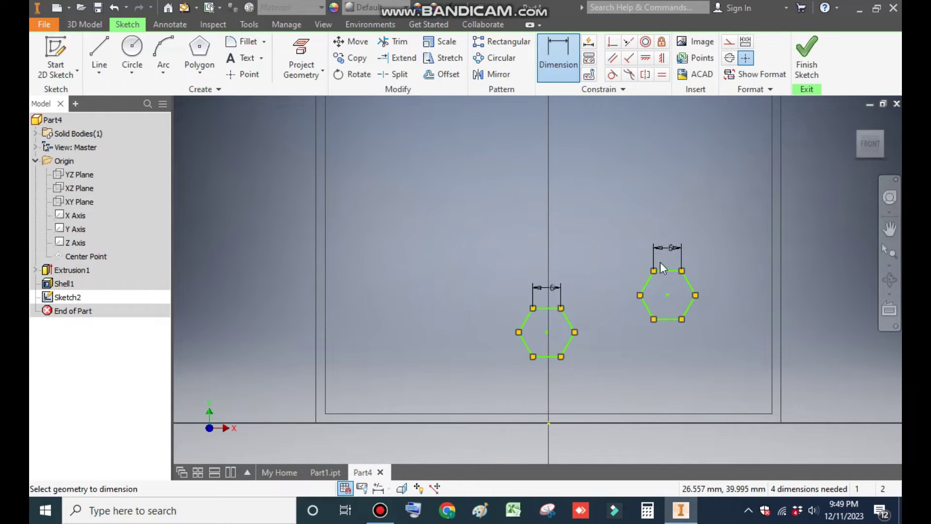
- Place the left hexagon's bottom edge 1 mm above the rectangle's bottom edge
{"action": "middle_click_drag", "start_coordinate": [590, 345], "coordinate": [584, 327]}
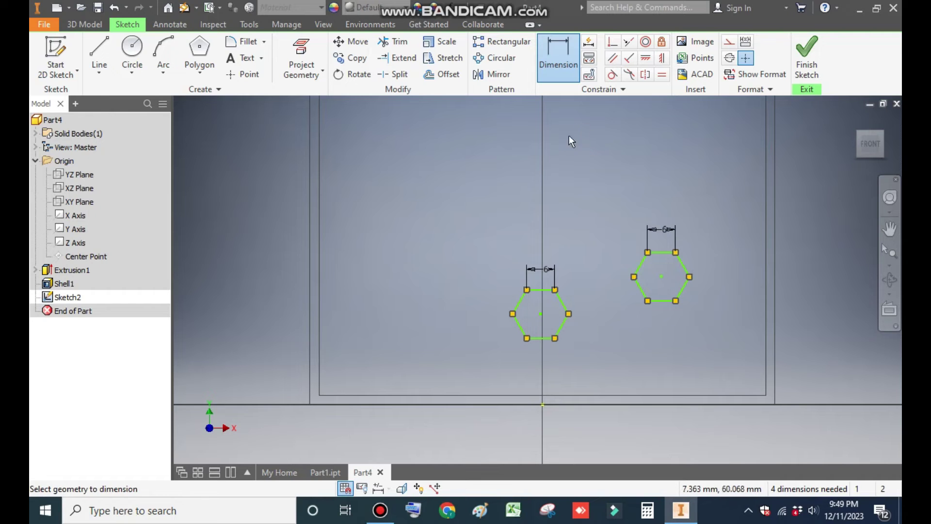
{"action": "left_click", "coordinate": [545, 339]}
{"action": "left_click", "coordinate": [562, 394]}
{"action": "left_click", "coordinate": [492, 370]}
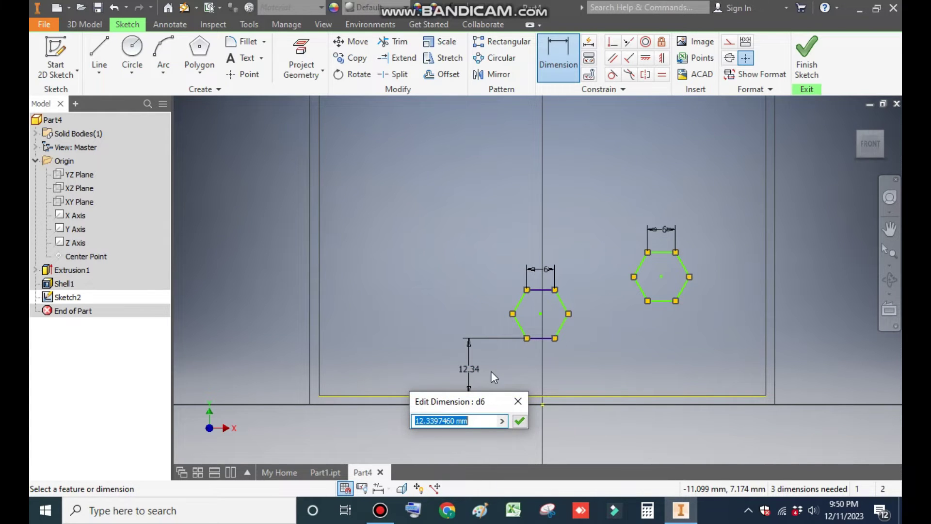
{"action": "type", "text": "1"}
{"action": "key", "text": "Return"}
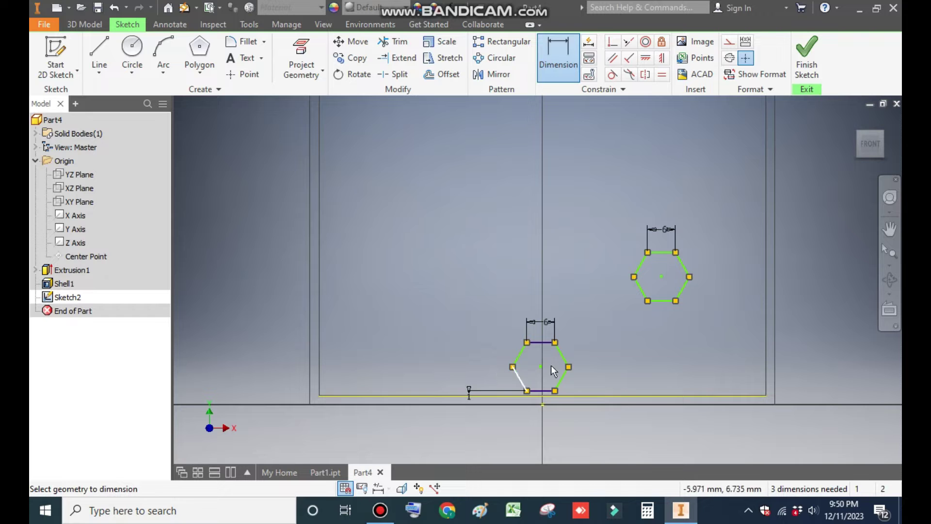
- Align the left hexagon's centre vertically with the origin and drag the right hexagon down beside it
{"action": "scroll", "coordinate": [609, 362], "scroll_direction": "down", "scroll_amount": 3}
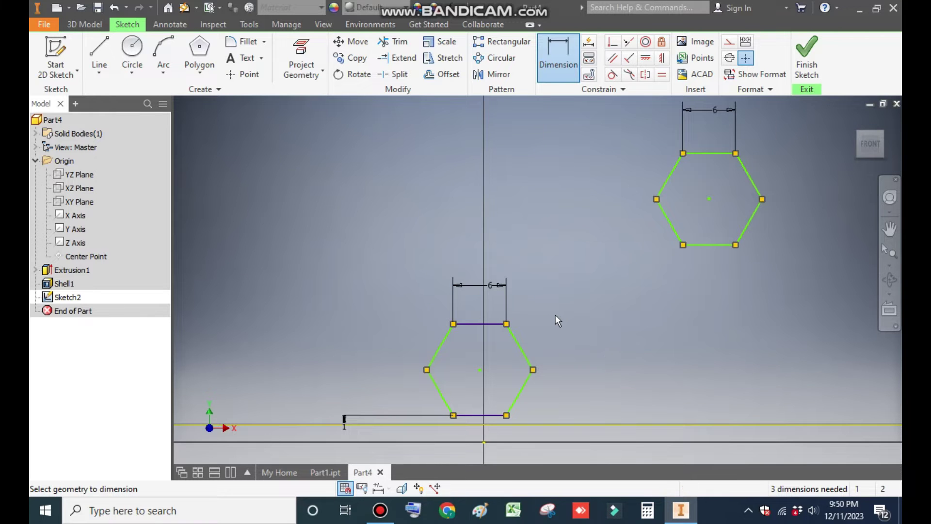
{"action": "left_click", "coordinate": [660, 58]}
{"action": "left_click", "coordinate": [480, 370]}
{"action": "left_click", "coordinate": [483, 442]}
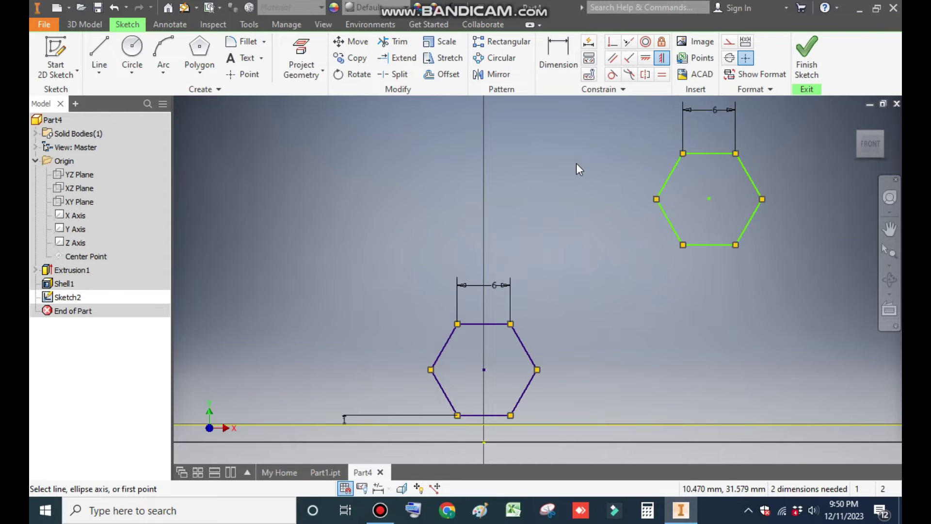
{"action": "key", "text": "Escape"}
{"action": "left_click_drag", "start_coordinate": [709, 199], "coordinate": [599, 319], "text": "ctrl"}
- Drop the second hexagon beside the first and draw a short line joining their facing edges
{"action": "left_click", "coordinate": [99, 48]}
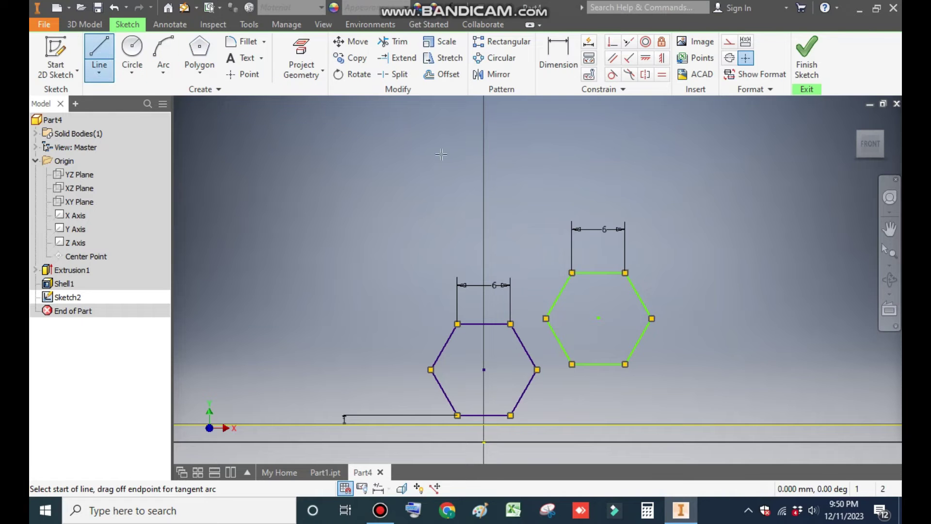
{"action": "left_click", "coordinate": [523, 346]}
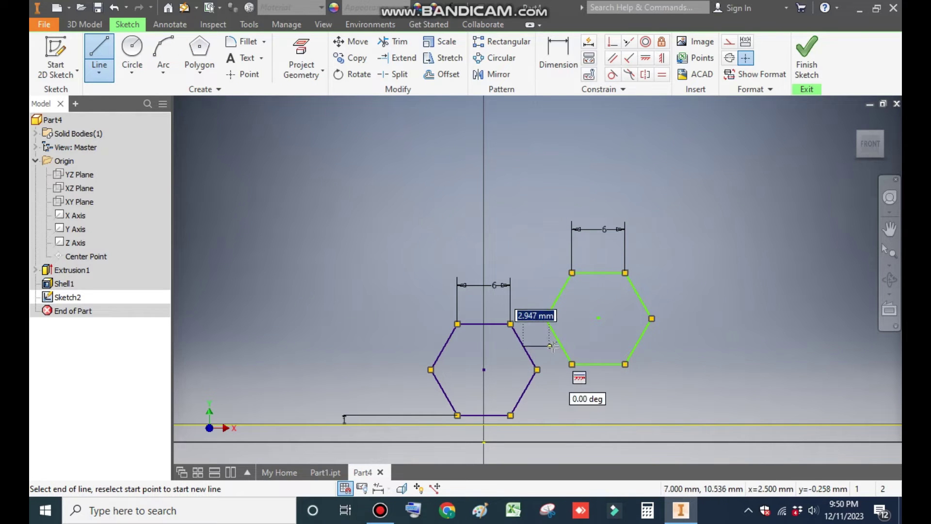
{"action": "left_click", "coordinate": [558, 342]}
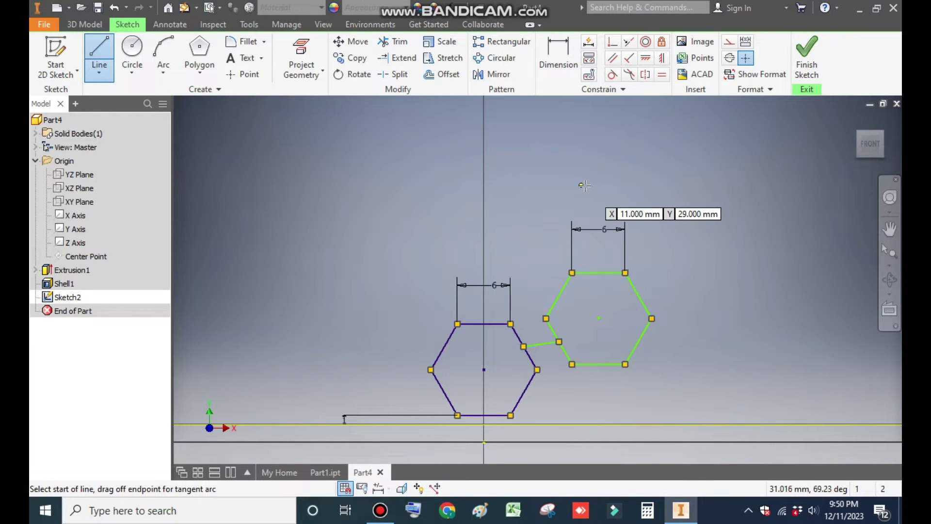
{"action": "left_click", "coordinate": [563, 68]}
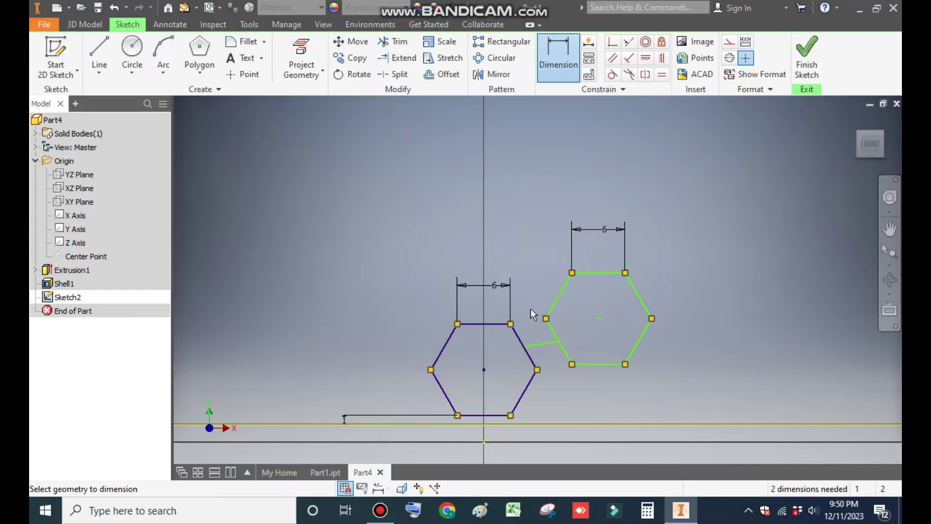
{"action": "left_click", "coordinate": [552, 329]}
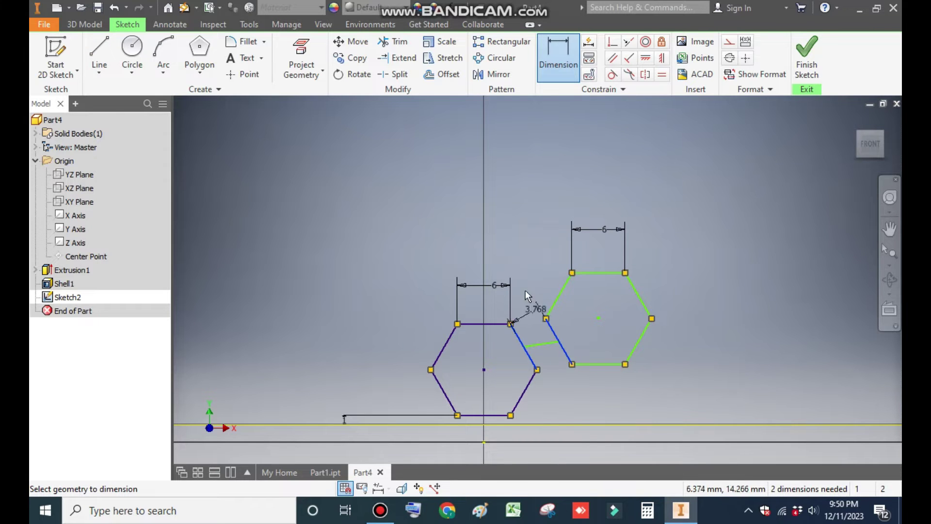
- Set a 1.5 mm gap dimension between the hexagons
{"action": "left_click", "coordinate": [572, 390]}
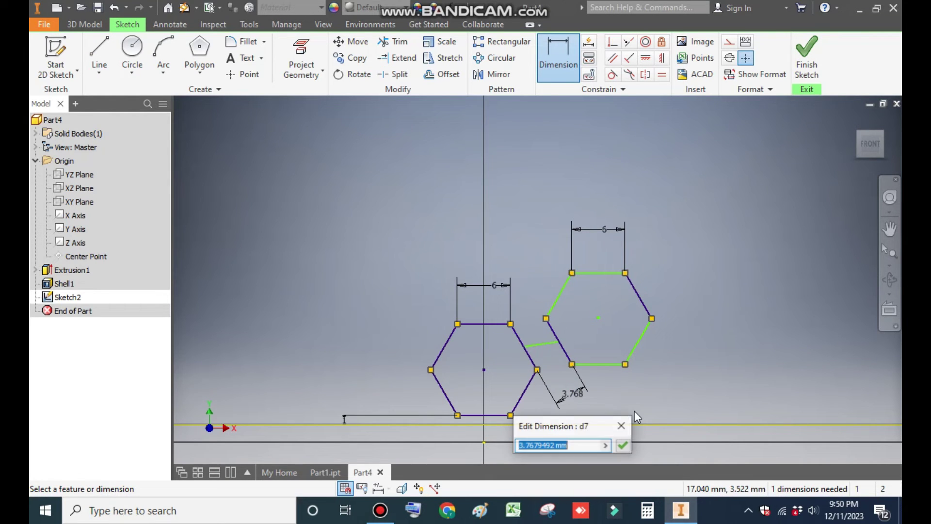
{"action": "type", "text": "1.5"}
{"action": "key", "text": "Return"}
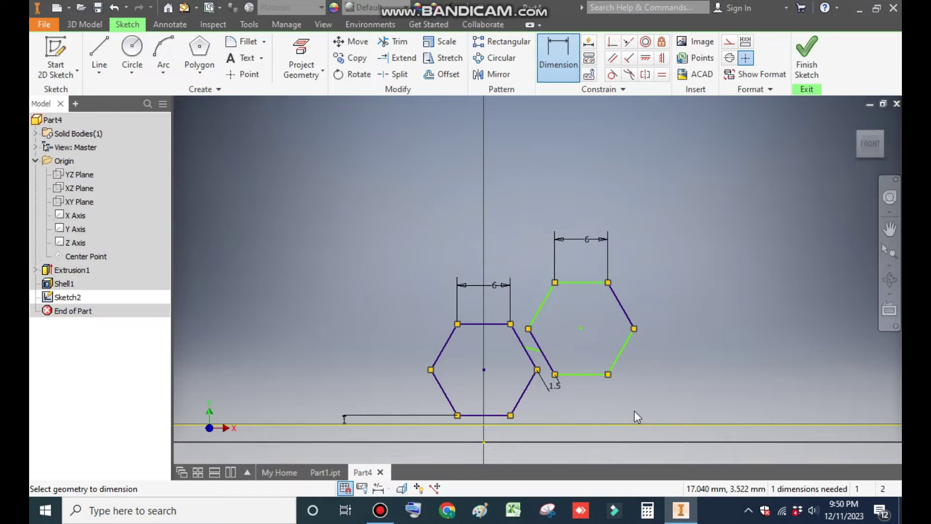
{"action": "key", "text": "Escape"}
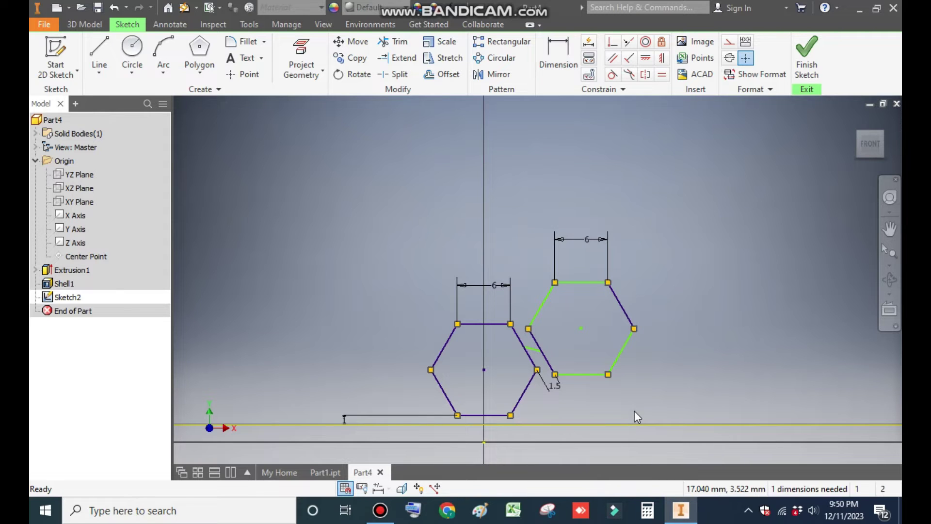
- Add a construction line from the left hexagon's centre to its slanted edge
{"action": "left_click", "coordinate": [109, 54]}
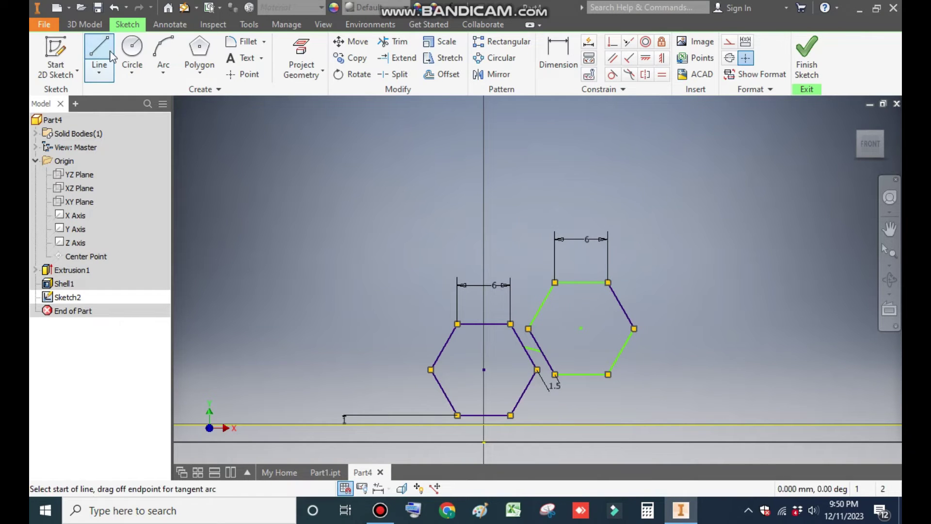
{"action": "left_click", "coordinate": [485, 370]}
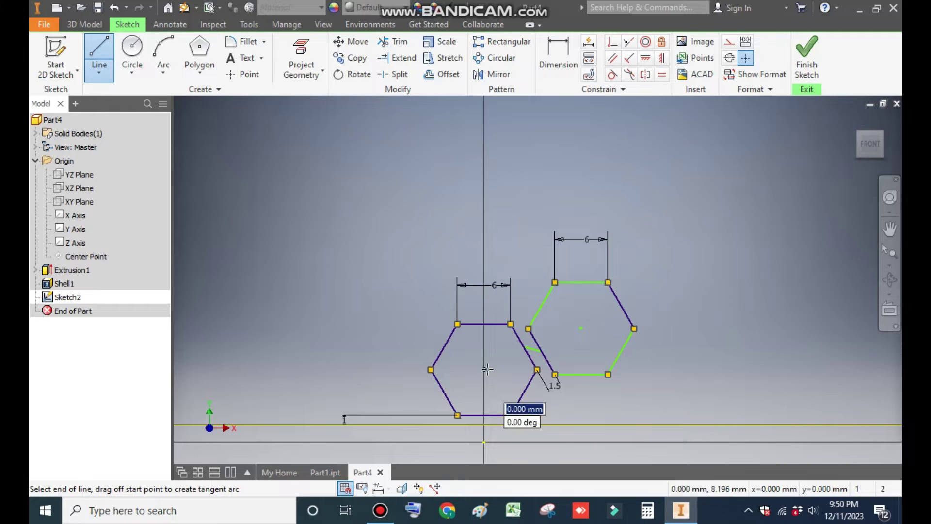
{"action": "scroll", "coordinate": [510, 371], "scroll_direction": "down", "scroll_amount": 3}
{"action": "left_click", "coordinate": [537, 324]}
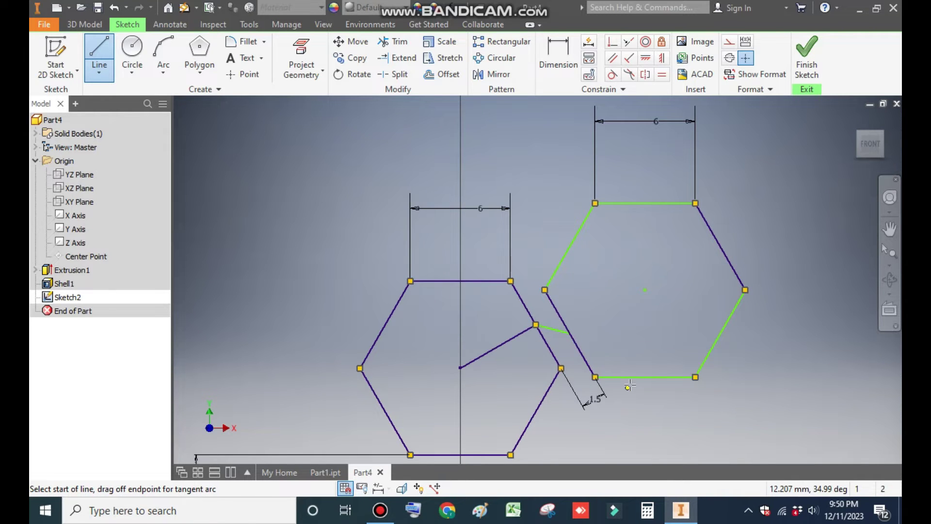
{"action": "key", "text": "Escape"}
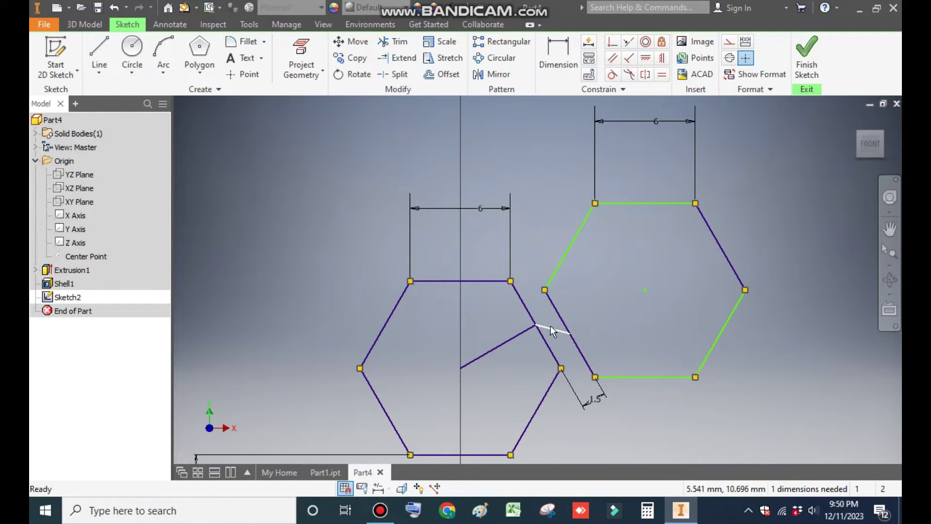
{"action": "left_click", "coordinate": [517, 334]}
{"action": "left_click", "coordinate": [728, 42]}
{"action": "left_click", "coordinate": [569, 334]}
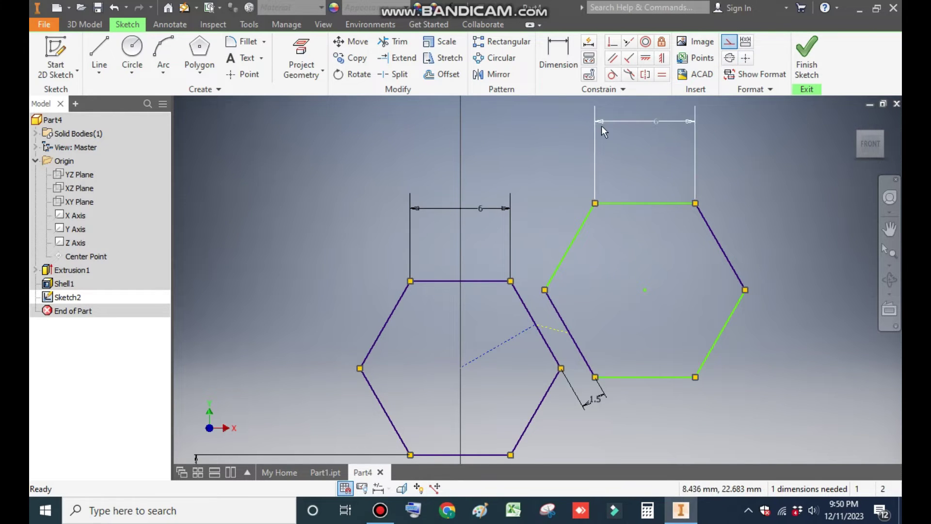
{"action": "key", "text": "Escape"}
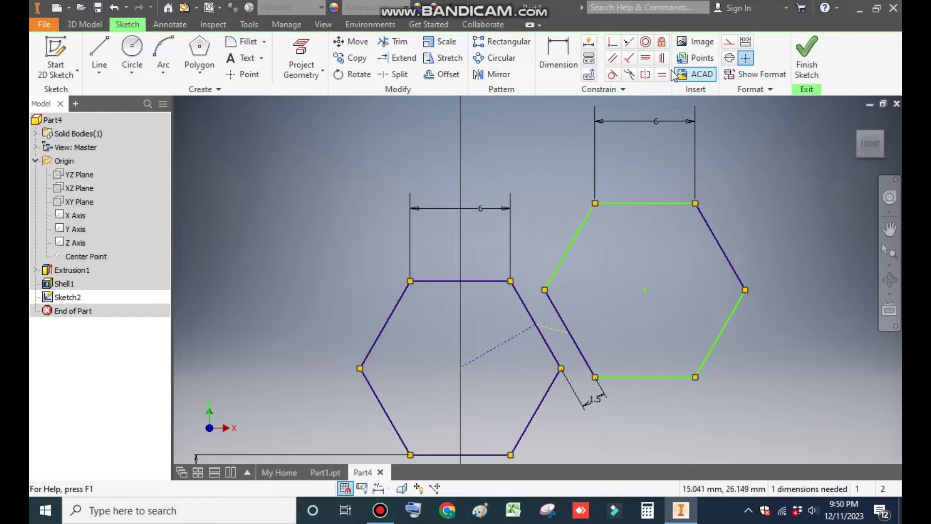
- Constrain the hexagons' facing sides parallel so the sketch becomes fully constrained
{"action": "left_click", "coordinate": [615, 59]}
{"action": "left_click", "coordinate": [549, 325]}
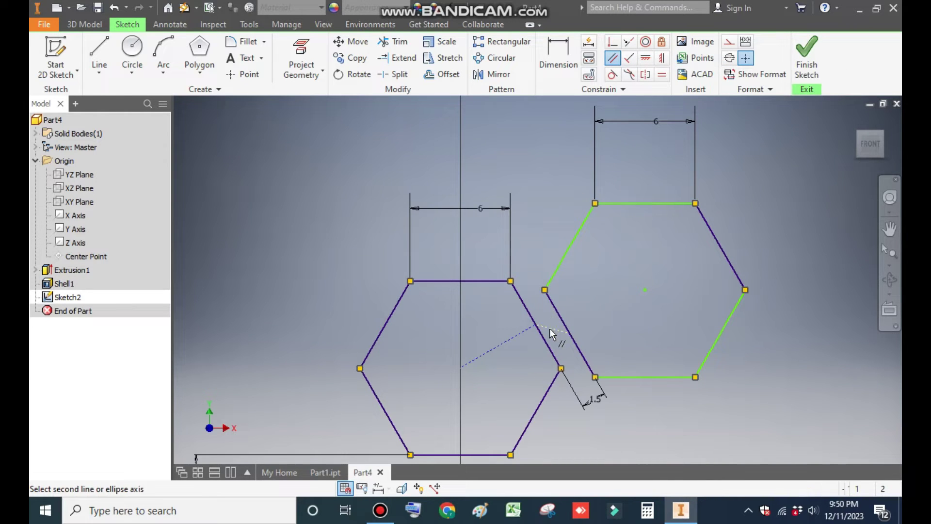
{"action": "left_click", "coordinate": [514, 338]}
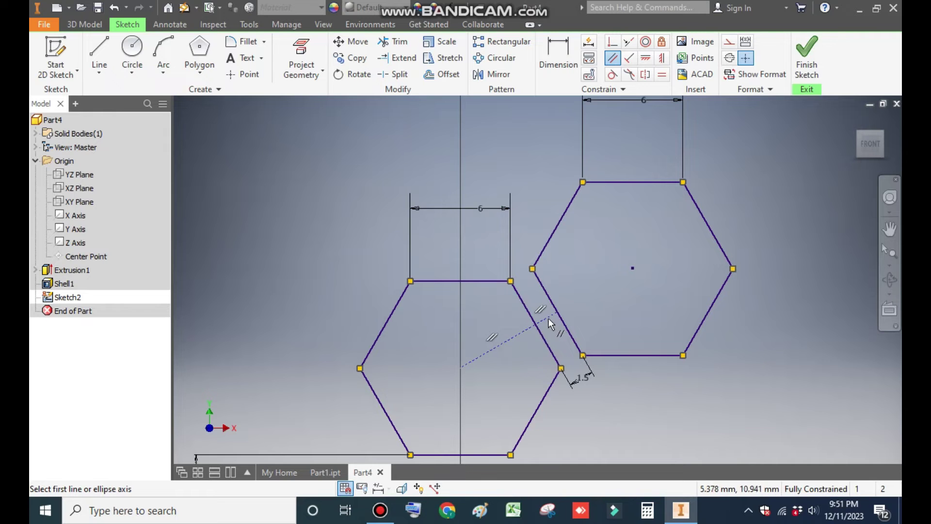
{"action": "scroll", "coordinate": [635, 291], "scroll_direction": "down", "scroll_amount": 4}
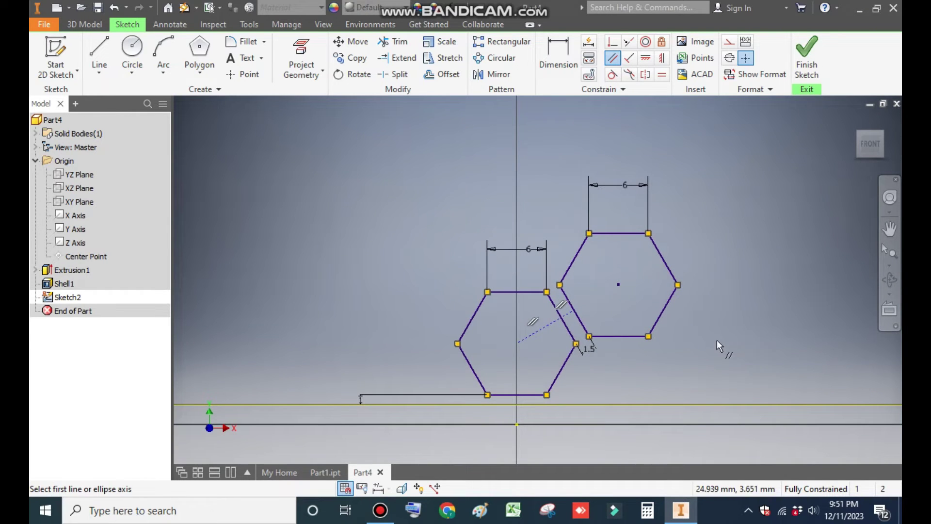
{"action": "left_click", "coordinate": [85, 24]}
- Select both hexagon profiles for extrusion and switch the display to Shaded with Edges
{"action": "left_click", "coordinate": [100, 55]}
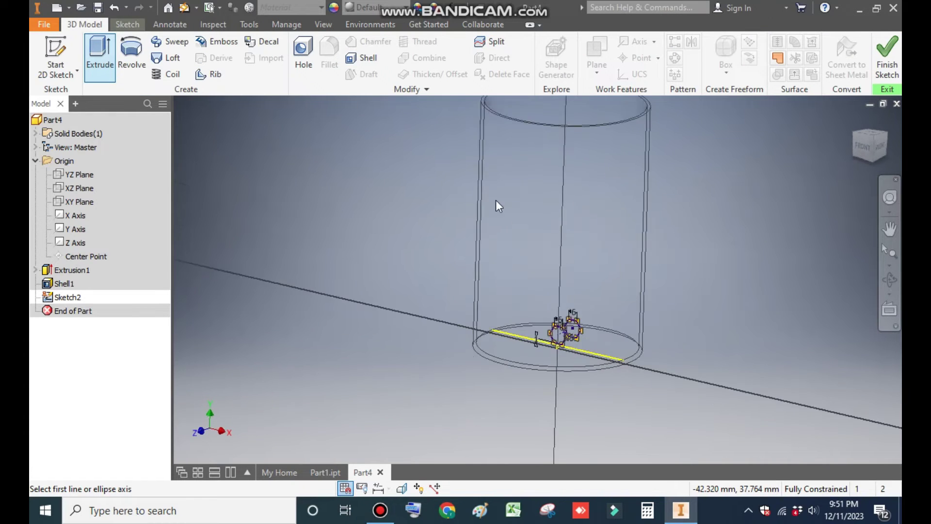
{"action": "left_click", "coordinate": [550, 357]}
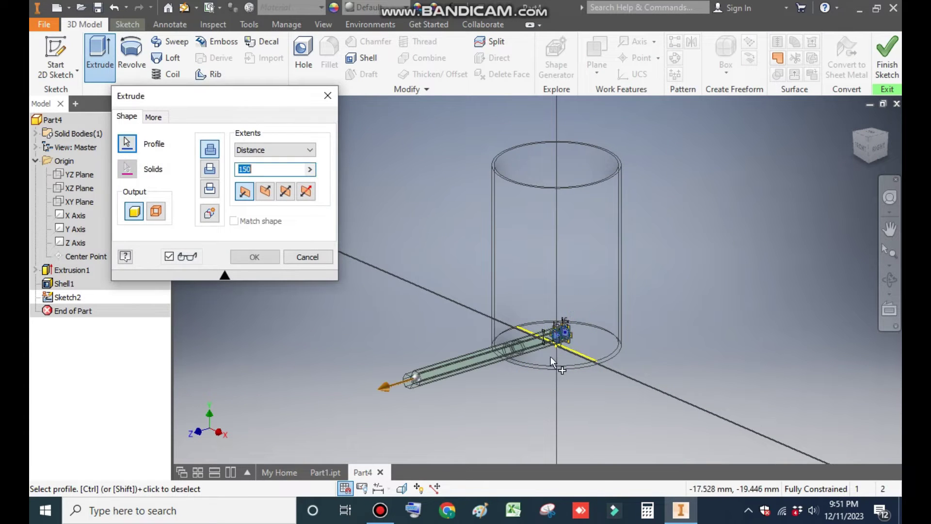
{"action": "left_click", "coordinate": [323, 24]}
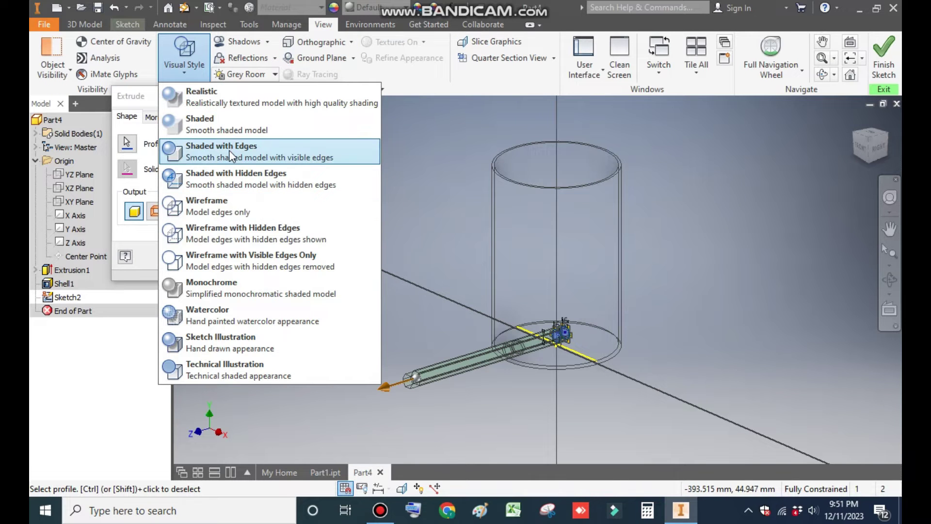
{"action": "left_click", "coordinate": [229, 150]}
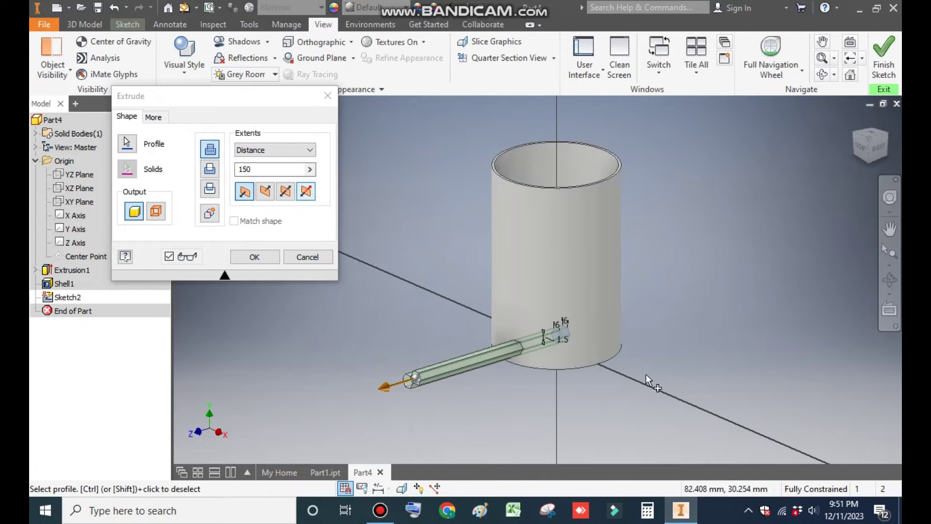
{"action": "scroll", "coordinate": [508, 356], "scroll_direction": "up", "scroll_amount": 2}
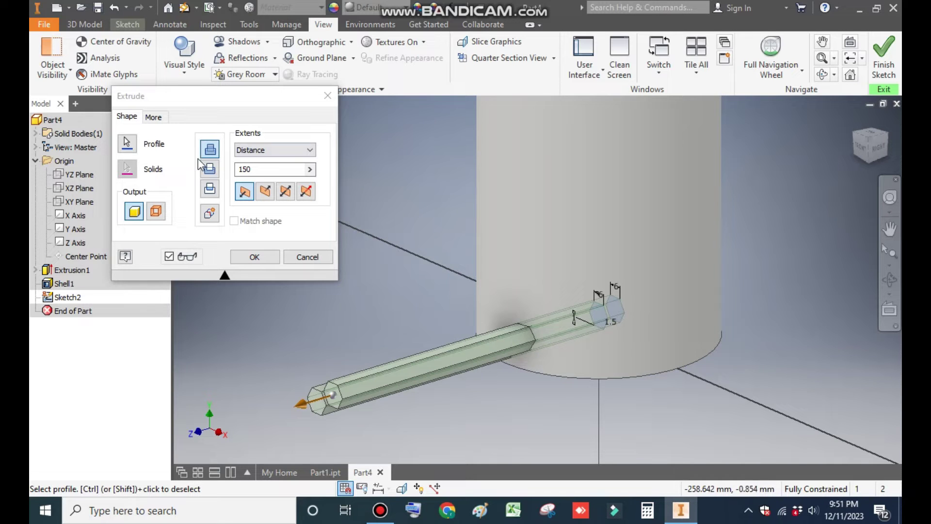
- Set the 150 mm extrusion to Cut, confirm it, and inspect the hexagonal holes
{"action": "left_click", "coordinate": [209, 170]}
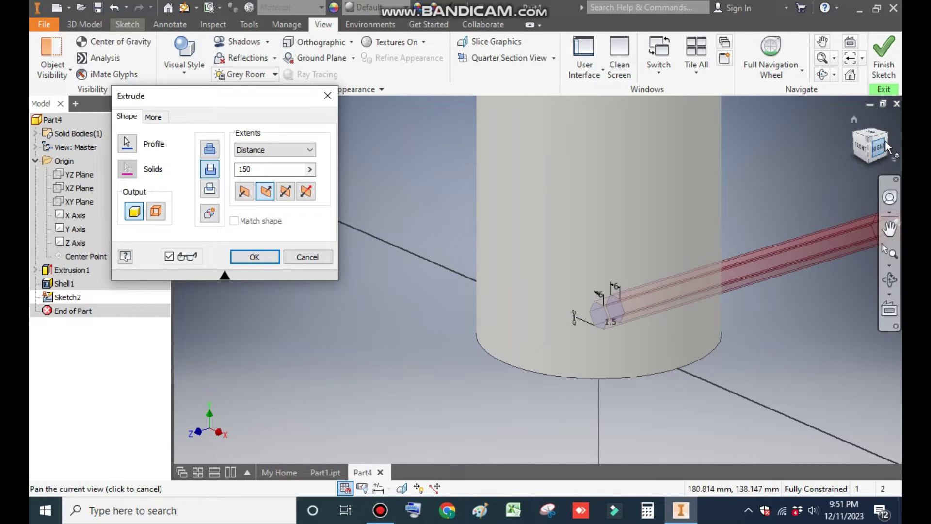
{"action": "middle_click_drag", "start_coordinate": [824, 272], "coordinate": [586, 354], "text": "shift"}
{"action": "scroll", "coordinate": [601, 359], "scroll_direction": "up", "scroll_amount": 3}
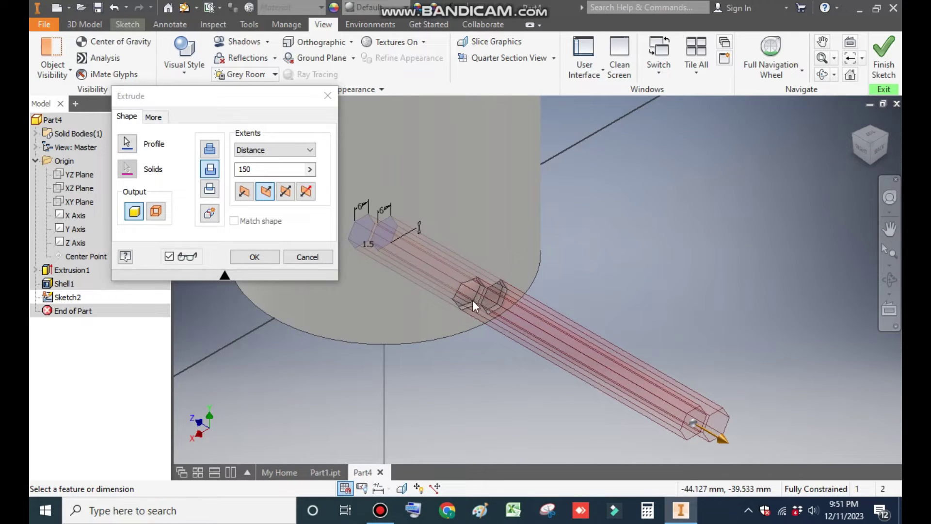
{"action": "left_click", "coordinate": [252, 257]}
{"action": "middle_click_drag", "start_coordinate": [409, 265], "coordinate": [636, 295]}
{"action": "scroll", "coordinate": [636, 296], "scroll_direction": "down", "scroll_amount": 2}
{"action": "middle_click_drag", "start_coordinate": [634, 336], "coordinate": [635, 333]}
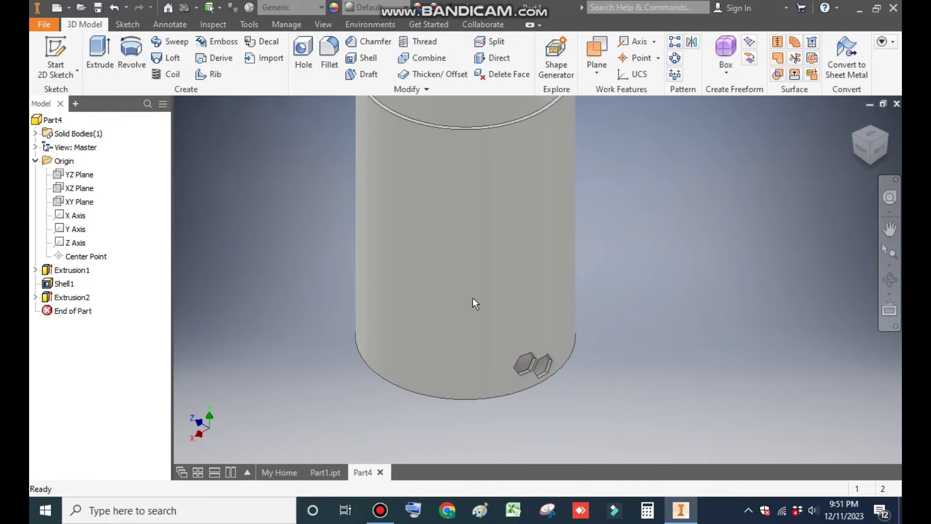
{"action": "middle_click_drag", "start_coordinate": [614, 176], "coordinate": [640, 225]}
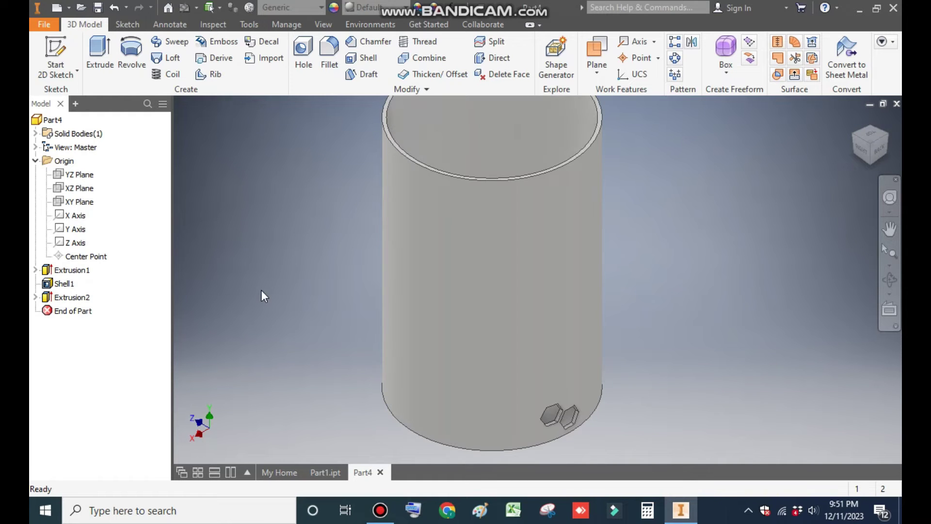
{"action": "left_click", "coordinate": [330, 472]}
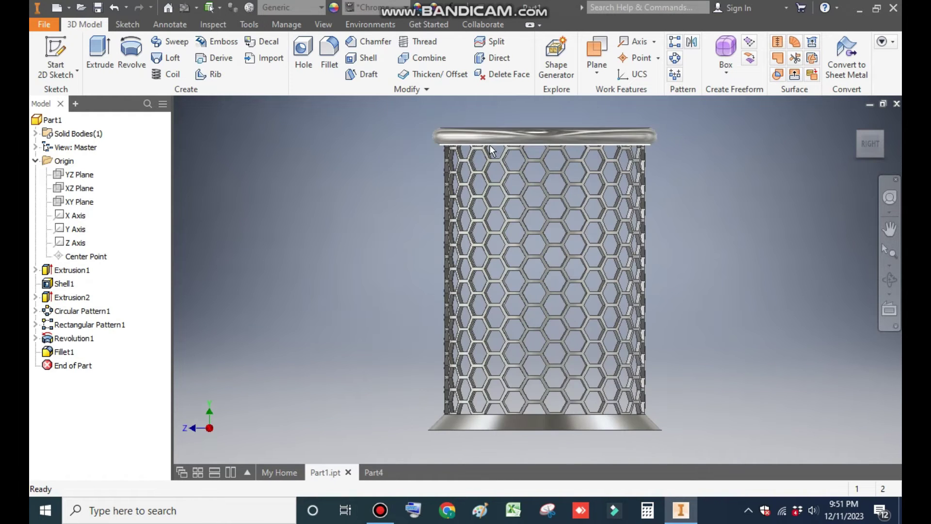
{"action": "left_click", "coordinate": [374, 473]}
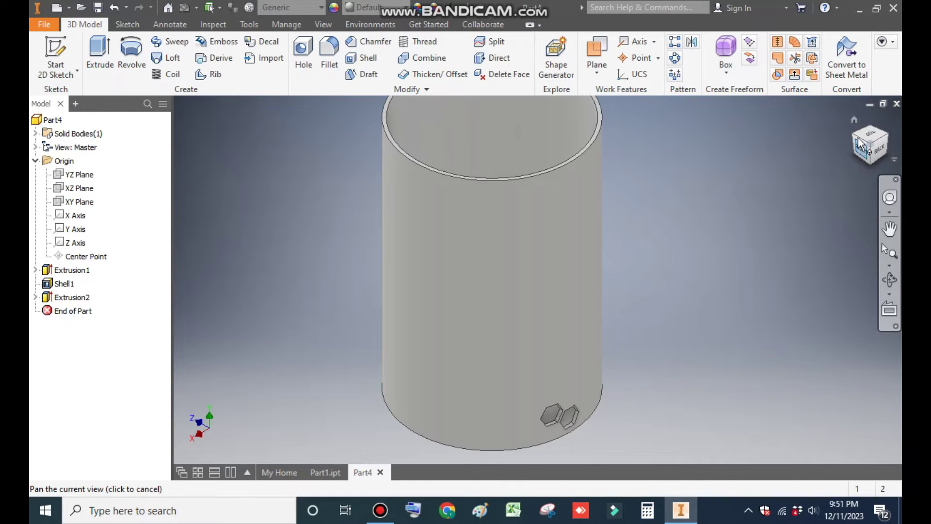
{"action": "left_click", "coordinate": [854, 119]}
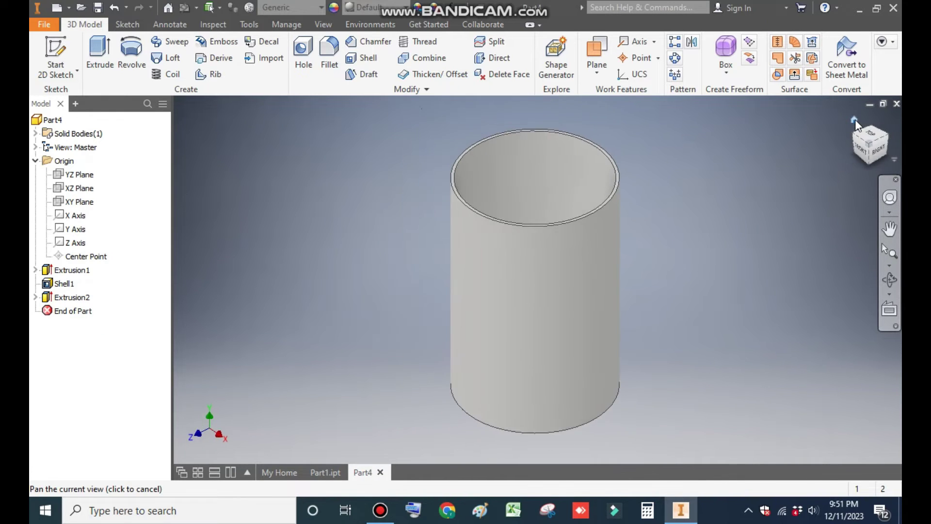
{"action": "left_click", "coordinate": [76, 202]}
- Start a new sketch on the XY plane and show the model in Wireframe
{"action": "left_click", "coordinate": [553, 270]}
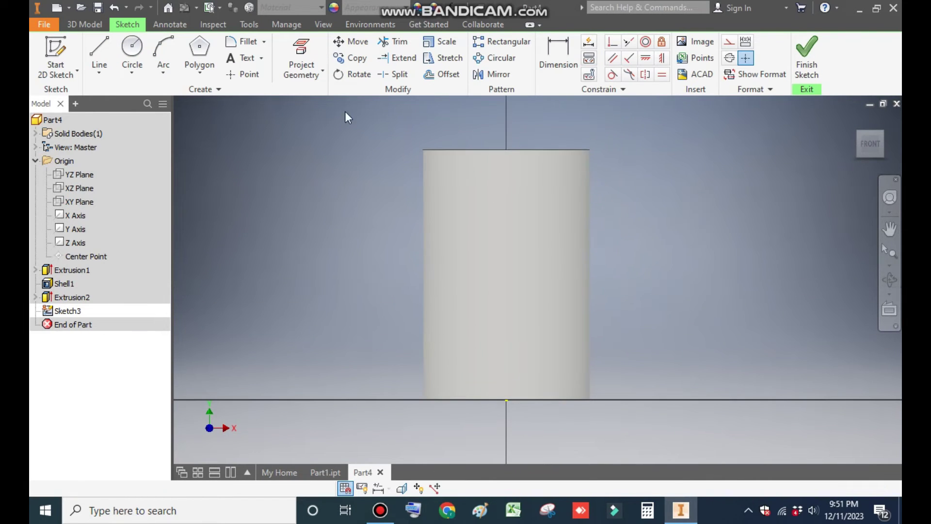
{"action": "left_click", "coordinate": [323, 25]}
{"action": "left_click", "coordinate": [186, 72]}
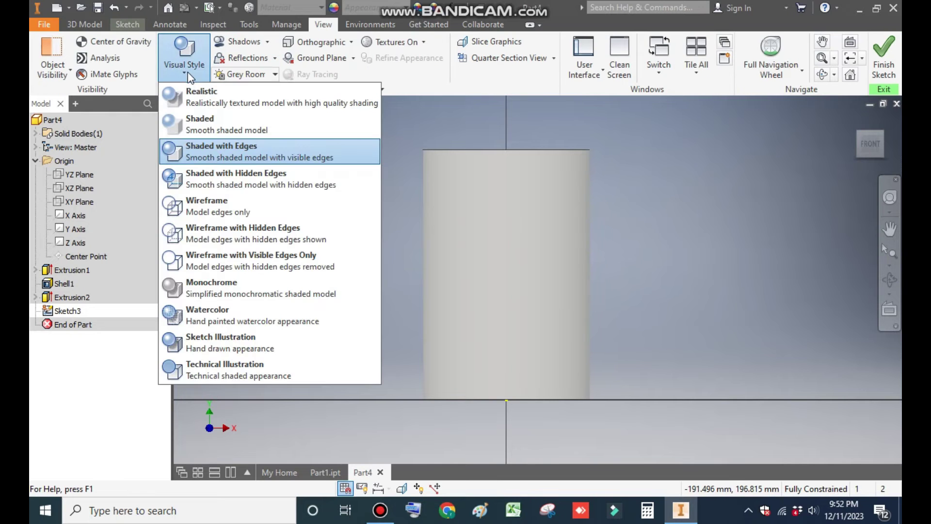
{"action": "left_click", "coordinate": [212, 206]}
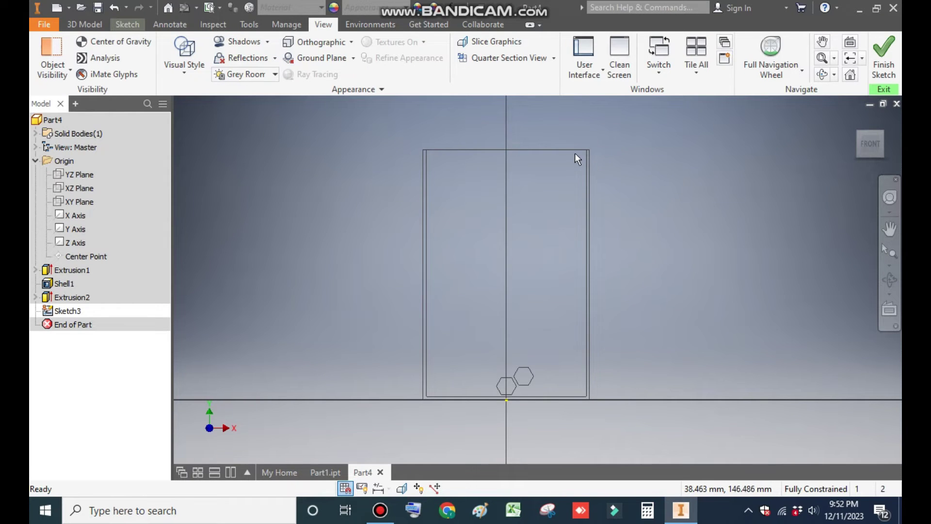
{"action": "scroll", "coordinate": [576, 158], "scroll_direction": "down", "scroll_amount": 3}
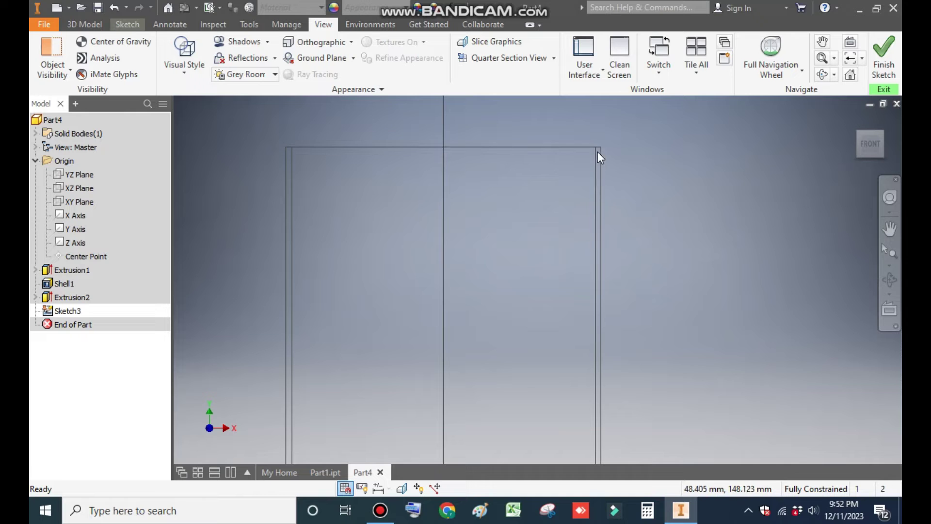
{"action": "left_click", "coordinate": [854, 121]}
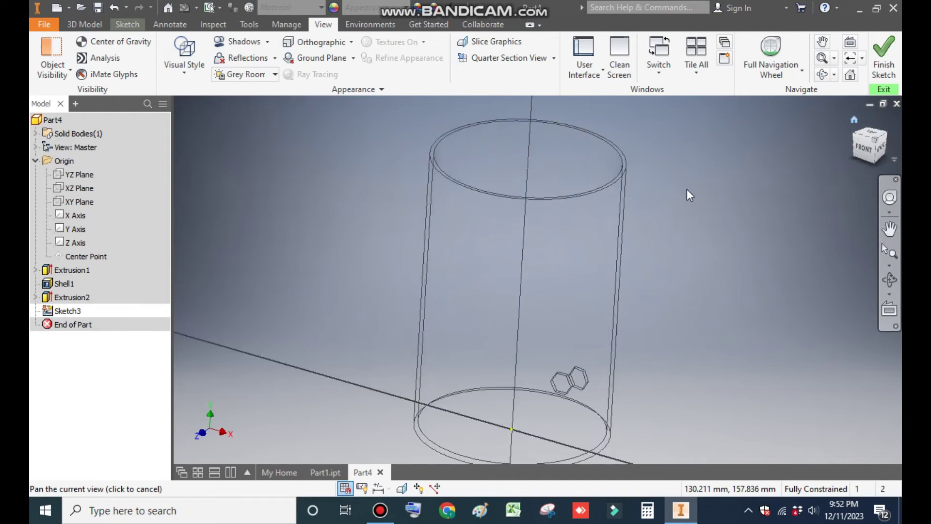
- Project the cylinder's top rim edge into the sketch and view it from the front
{"action": "left_click", "coordinate": [128, 25]}
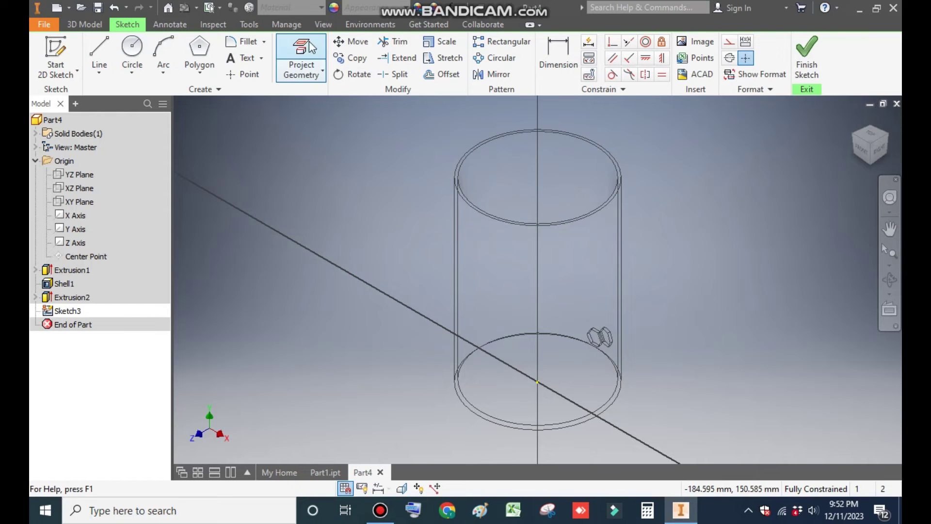
{"action": "left_click", "coordinate": [300, 57]}
{"action": "scroll", "coordinate": [606, 160], "scroll_direction": "up", "scroll_amount": 3}
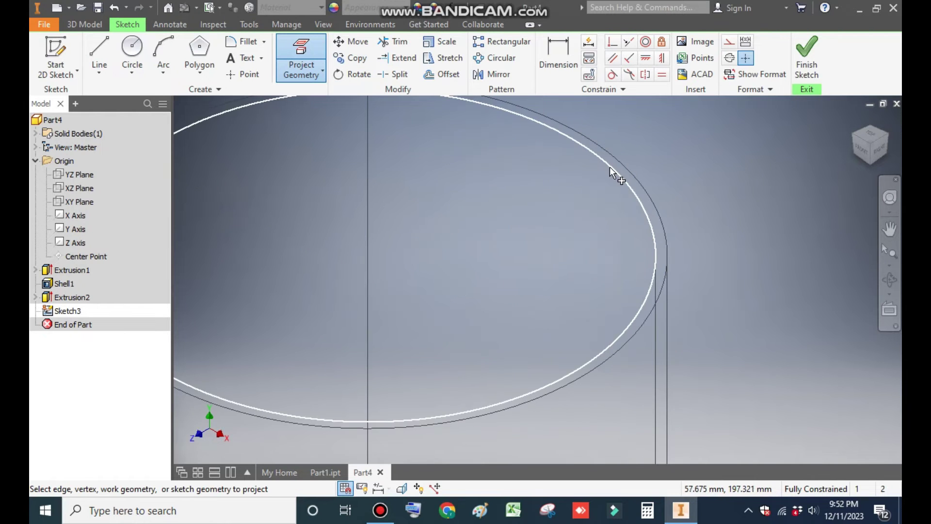
{"action": "left_click", "coordinate": [609, 165]}
{"action": "scroll", "coordinate": [689, 165], "scroll_direction": "down", "scroll_amount": 2}
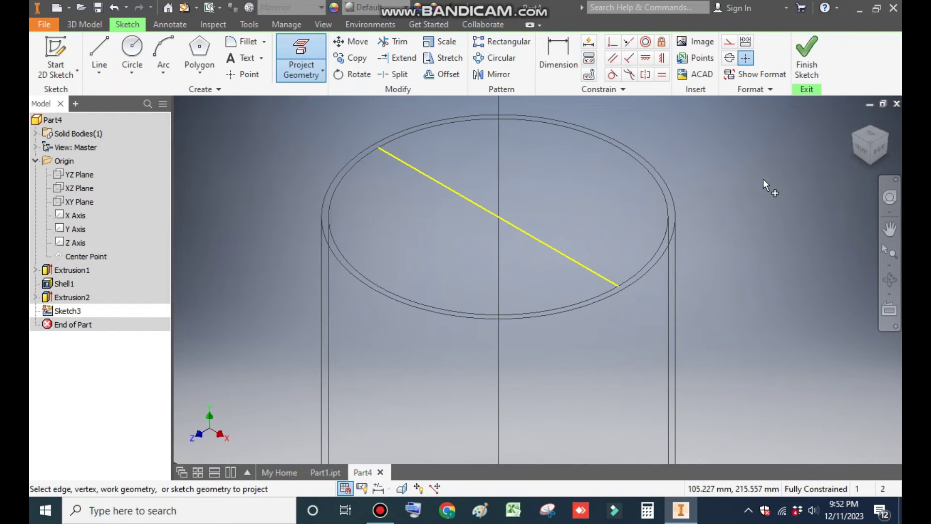
{"action": "mouse_move", "coordinate": [852, 153]}
{"action": "middle_mouse_down"}
{"action": "mouse_move", "coordinate": [860, 148]}
{"action": "mouse_move", "coordinate": [853, 154]}
{"action": "middle_mouse_up"}
{"action": "left_click", "coordinate": [854, 152]}
{"action": "scroll", "coordinate": [609, 189], "scroll_direction": "up", "scroll_amount": 4}
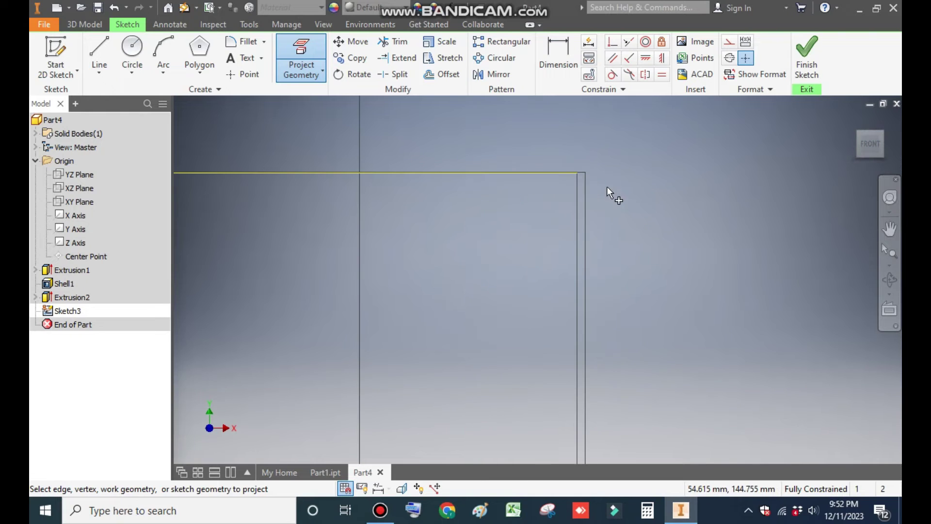
{"action": "left_click", "coordinate": [196, 71]}
- Draw a two-point rectangle starting at the outer end of the projected top rim line
{"action": "left_click", "coordinate": [217, 96]}
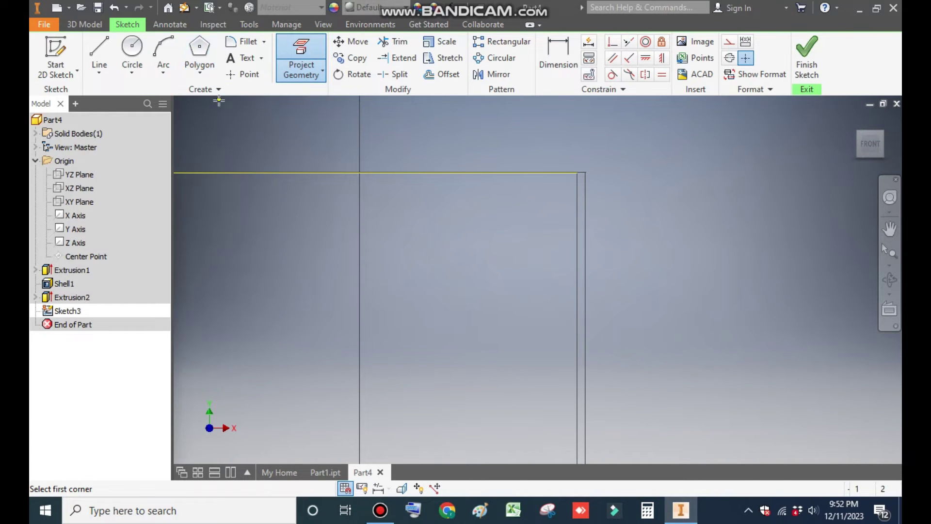
{"action": "left_click", "coordinate": [577, 172]}
{"action": "left_click", "coordinate": [640, 263]}
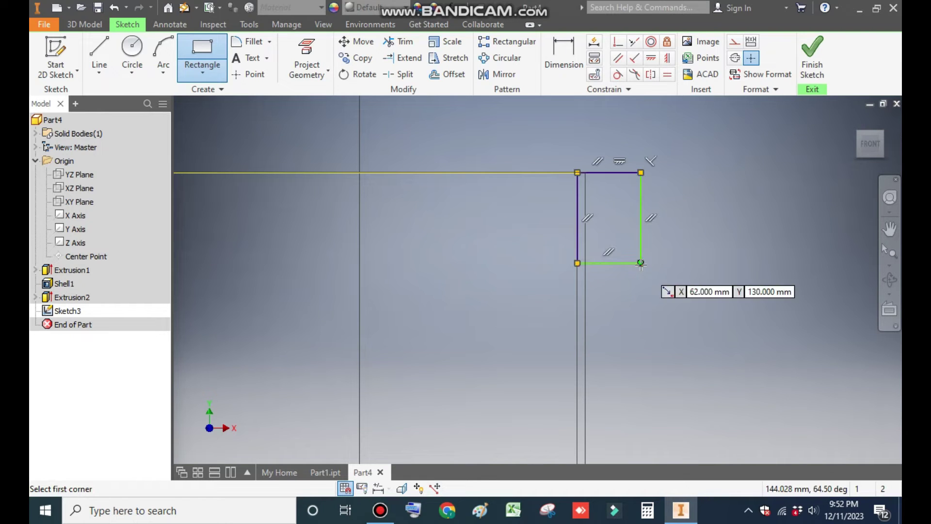
- Dimension the rectangle's width and height to 8 mm each, making an 8 by 8 square
{"action": "left_click", "coordinate": [566, 60]}
{"action": "left_click", "coordinate": [620, 173]}
{"action": "left_click", "coordinate": [618, 138]}
{"action": "type", "text": "8"}
{"action": "key", "text": "Return"}
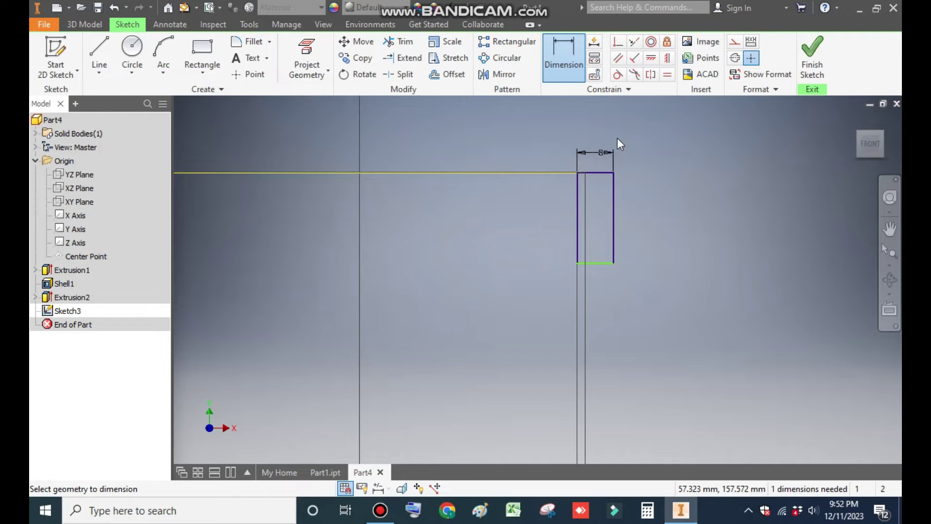
{"action": "left_click", "coordinate": [613, 217]}
{"action": "left_click", "coordinate": [650, 222]}
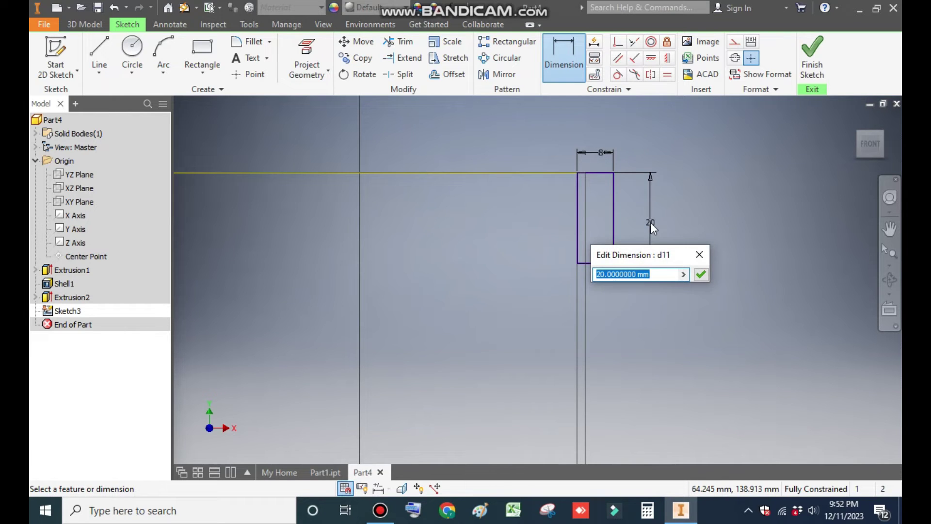
{"action": "type", "text": "8"}
{"action": "key", "text": "Return"}
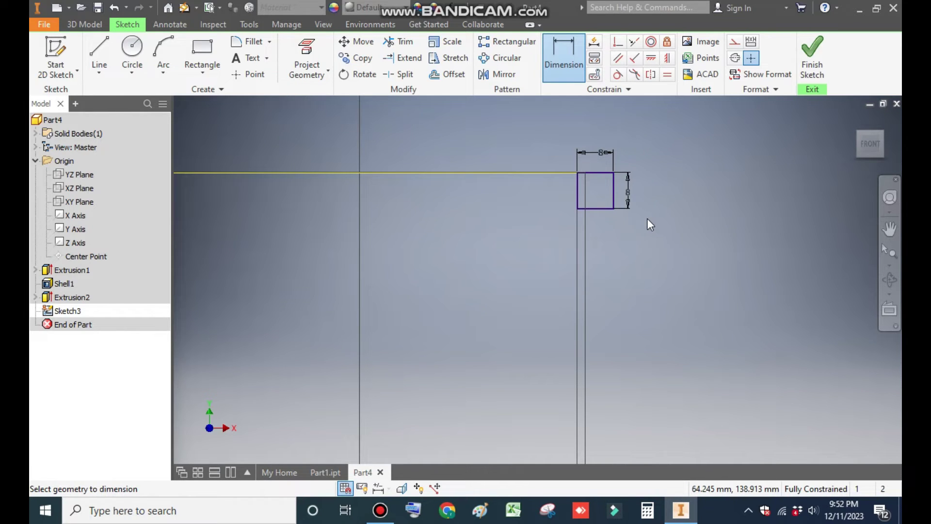
{"action": "scroll", "coordinate": [522, 173], "scroll_direction": "down", "scroll_amount": 3}
{"action": "scroll", "coordinate": [532, 311], "scroll_direction": "up", "scroll_amount": 3}
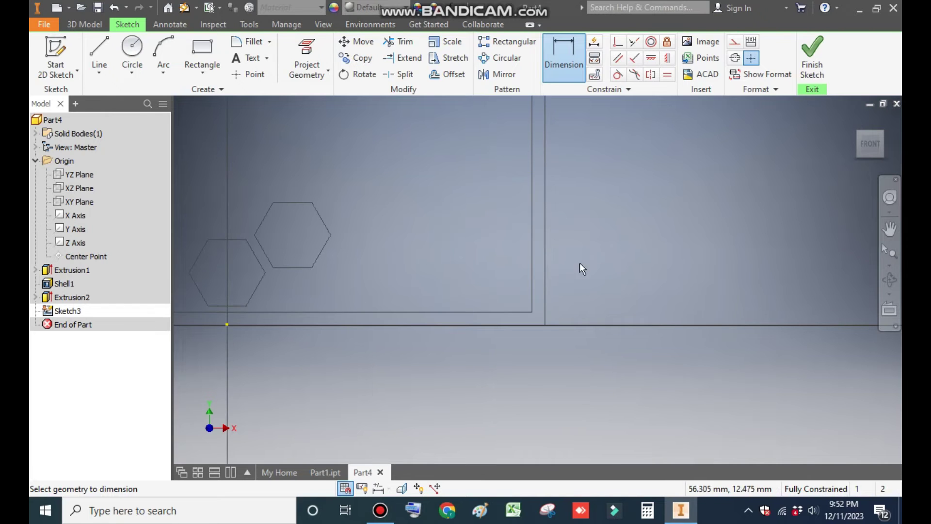
- Project the cylinder's outer and bottom edges and draw a closed right triangle at that corner
{"action": "left_click", "coordinate": [306, 56]}
{"action": "left_click", "coordinate": [547, 304]}
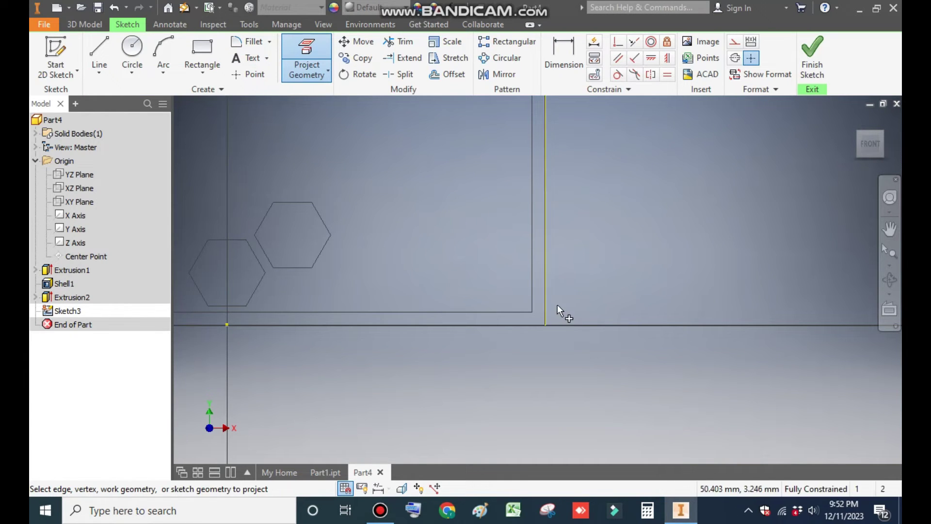
{"action": "left_click", "coordinate": [531, 326]}
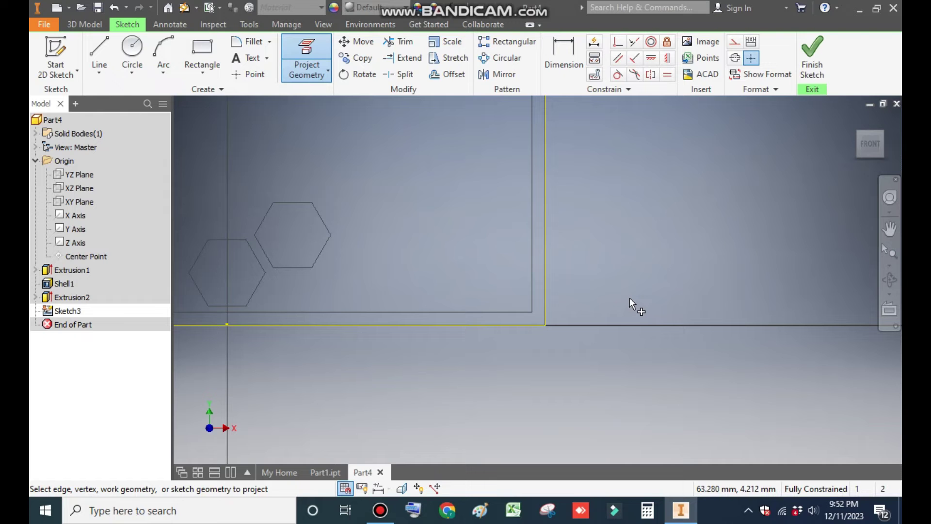
{"action": "left_click", "coordinate": [97, 53]}
{"action": "left_click", "coordinate": [545, 324]}
{"action": "double_click", "coordinate": [545, 211]}
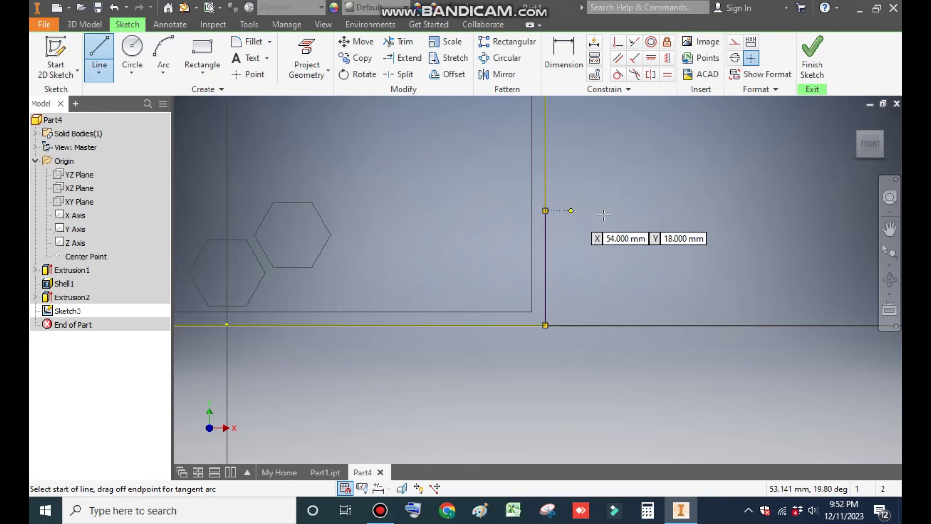
{"action": "left_click", "coordinate": [544, 211]}
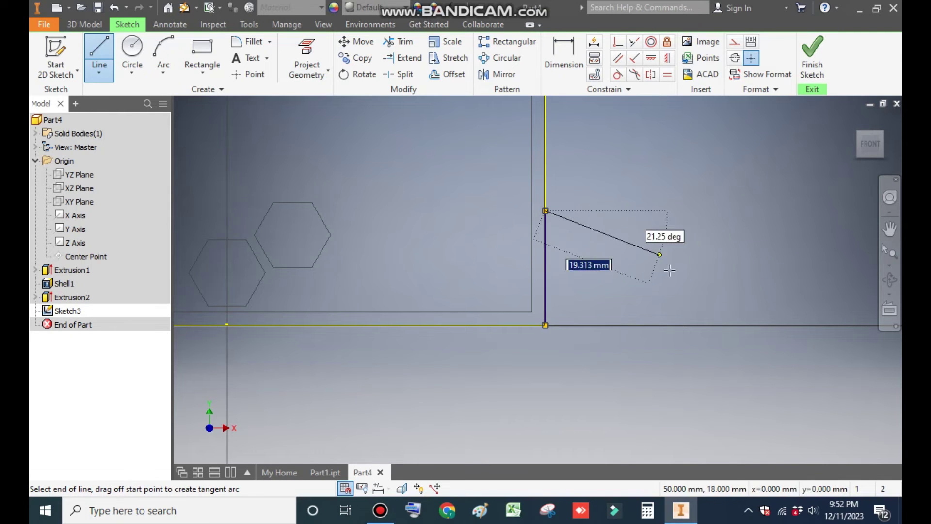
{"action": "left_click", "coordinate": [709, 324]}
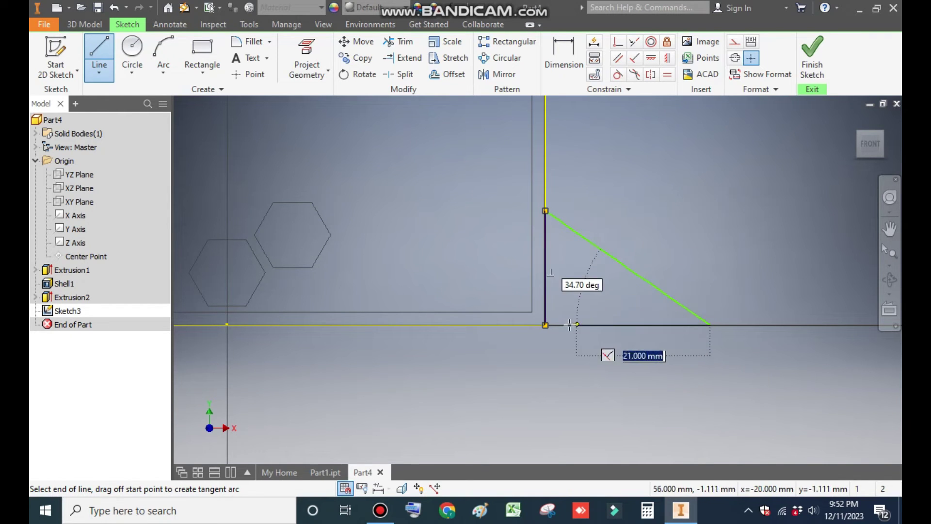
{"action": "left_click", "coordinate": [546, 326]}
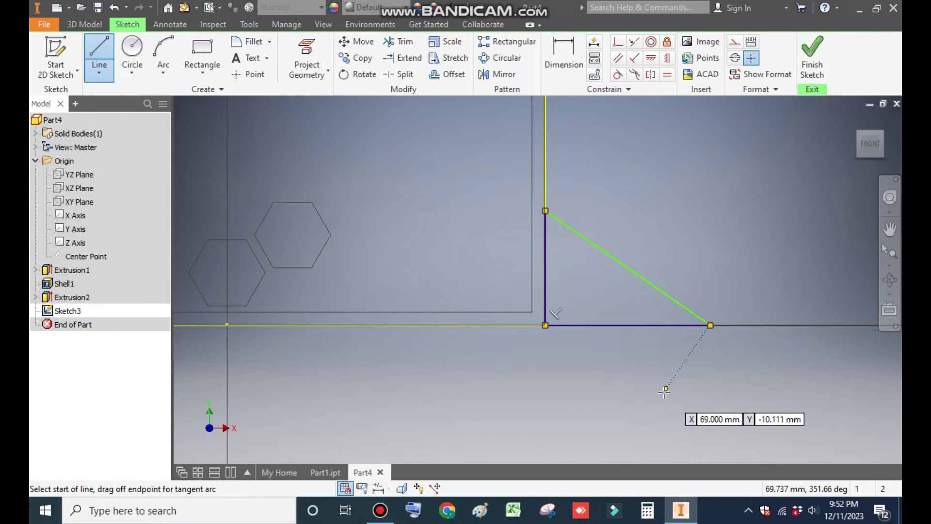
- Dimension the triangle's height and bottom leg to 8 mm each
{"action": "left_click", "coordinate": [579, 59]}
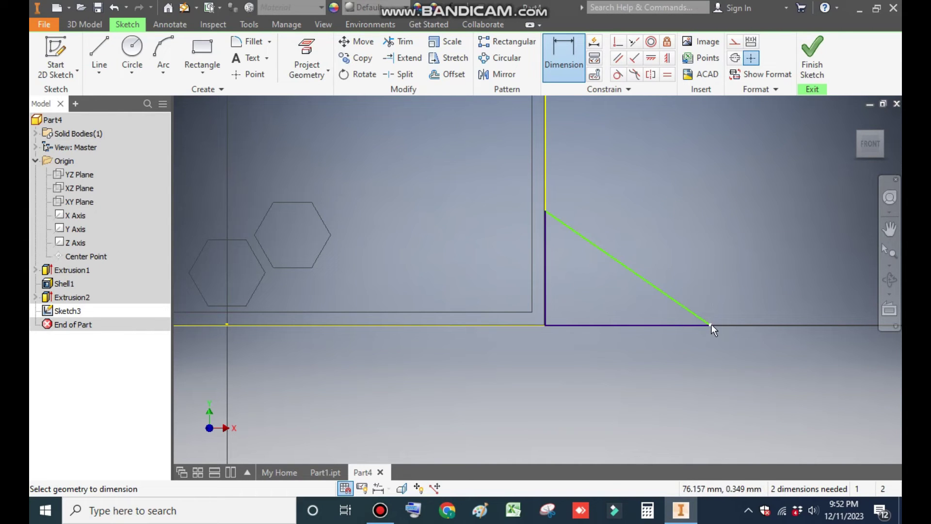
{"action": "left_click", "coordinate": [594, 243]}
{"action": "left_click", "coordinate": [759, 278]}
{"action": "type", "text": "8"}
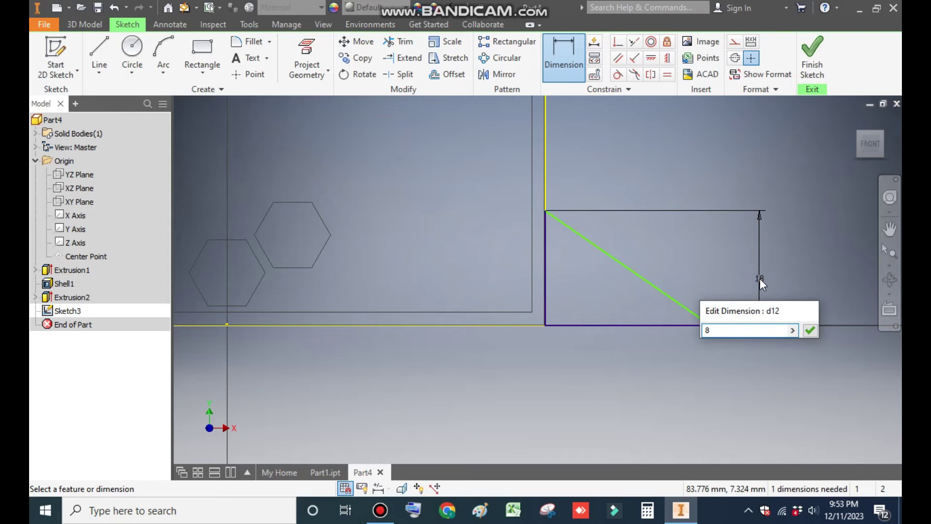
{"action": "key", "text": "Return"}
{"action": "left_click", "coordinate": [642, 325]}
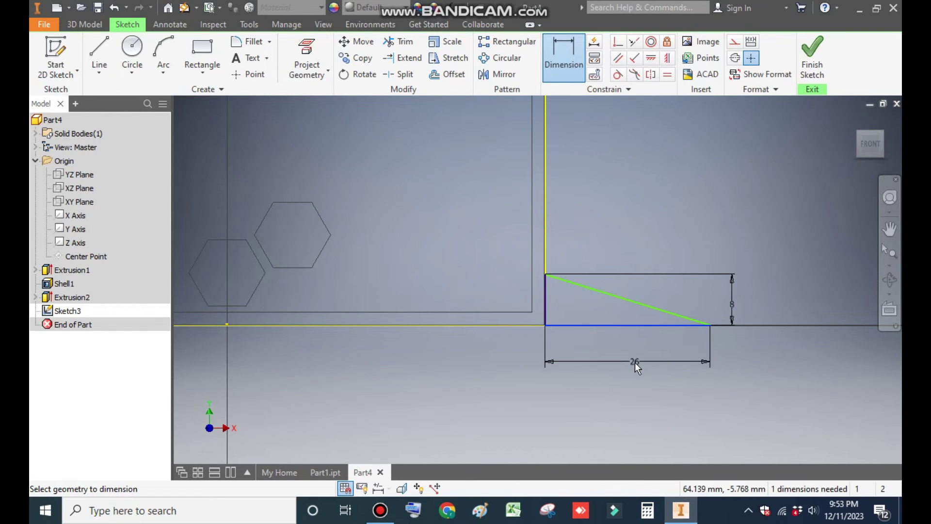
{"action": "left_click", "coordinate": [635, 362]}
{"action": "type", "text": "8"}
{"action": "key", "text": "Return"}
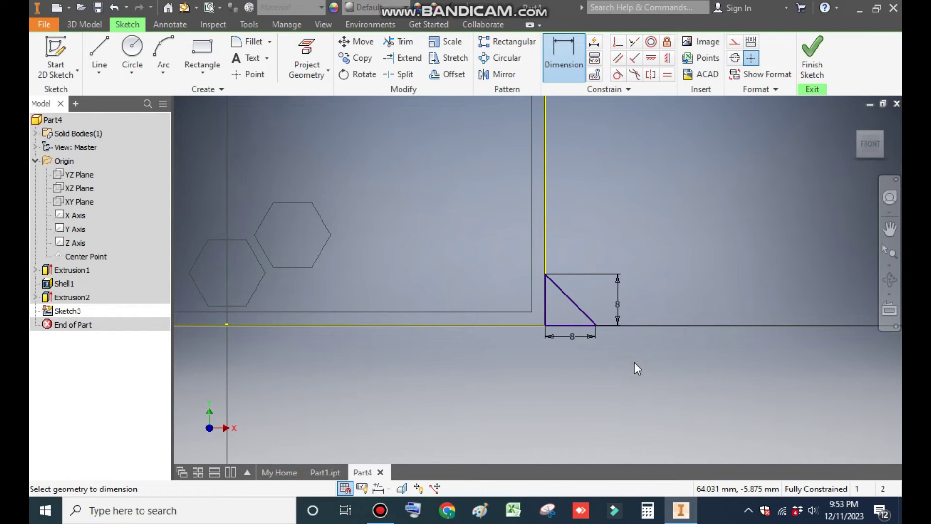
{"action": "key", "text": "Escape"}
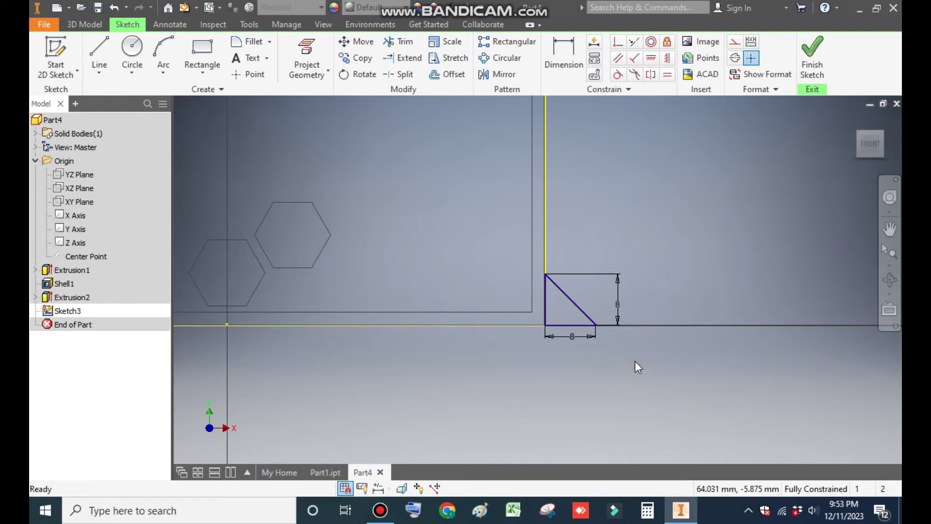
{"action": "scroll", "coordinate": [638, 247], "scroll_direction": "down", "scroll_amount": 8}
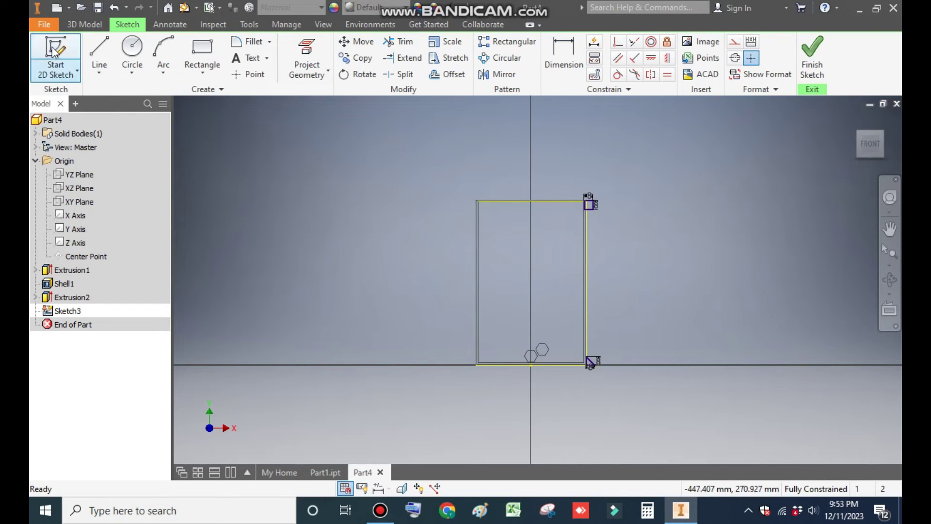
{"action": "left_click", "coordinate": [83, 24]}
- Set up a revolve of the triangle profile around the Y Axis
{"action": "left_click", "coordinate": [131, 53]}
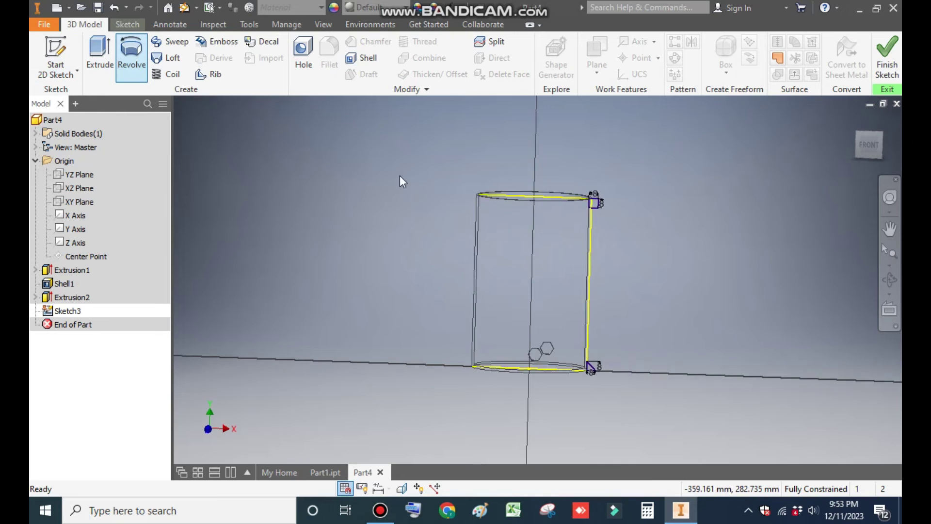
{"action": "left_click", "coordinate": [595, 165]}
{"action": "scroll", "coordinate": [604, 307], "scroll_direction": "up", "scroll_amount": 5}
{"action": "scroll", "coordinate": [546, 298], "scroll_direction": "down", "scroll_amount": 5}
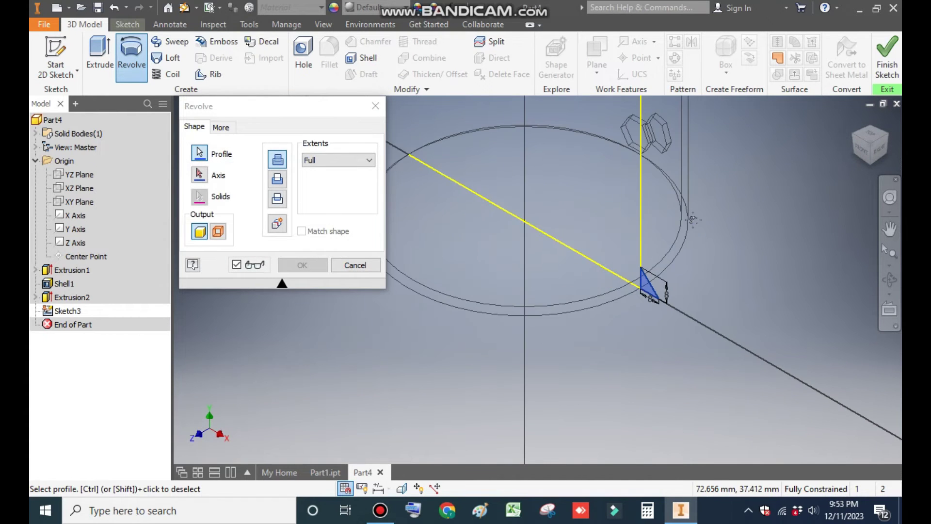
{"action": "scroll", "coordinate": [530, 146], "scroll_direction": "up", "scroll_amount": 1}
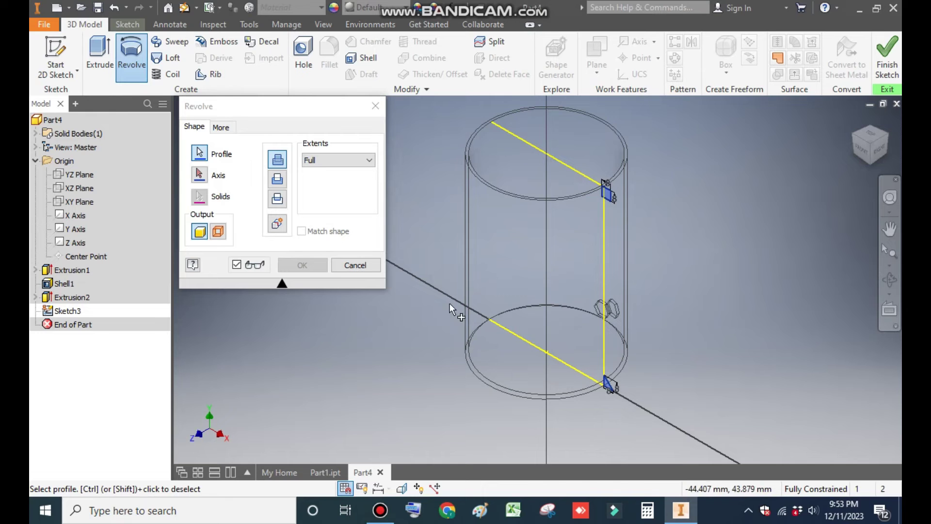
{"action": "left_click", "coordinate": [199, 178]}
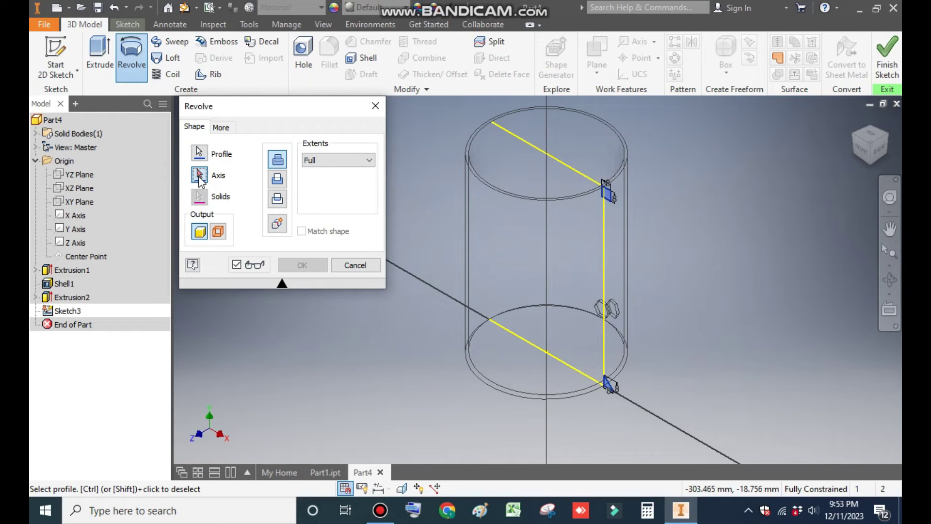
{"action": "left_click", "coordinate": [77, 229]}
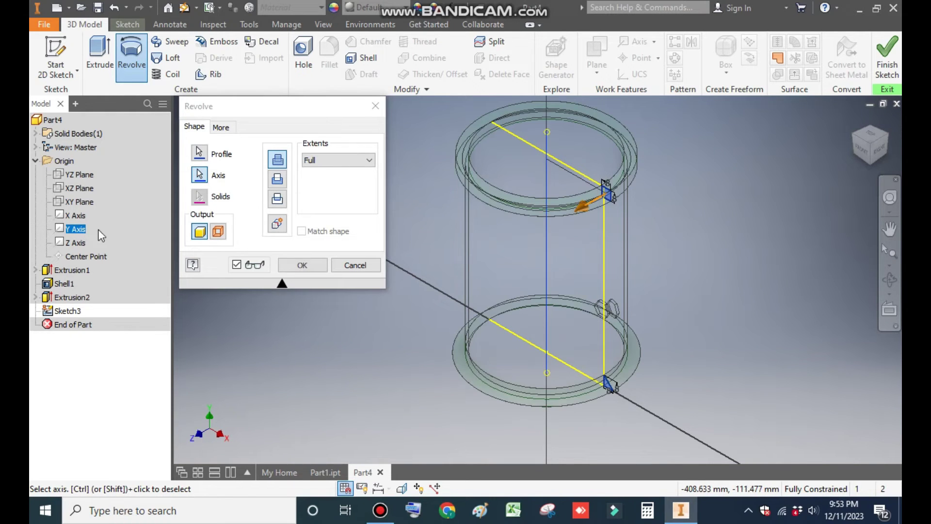
- Switch to Shaded with Edges, view from the front, and finish the full revolution
{"action": "left_click", "coordinate": [323, 24]}
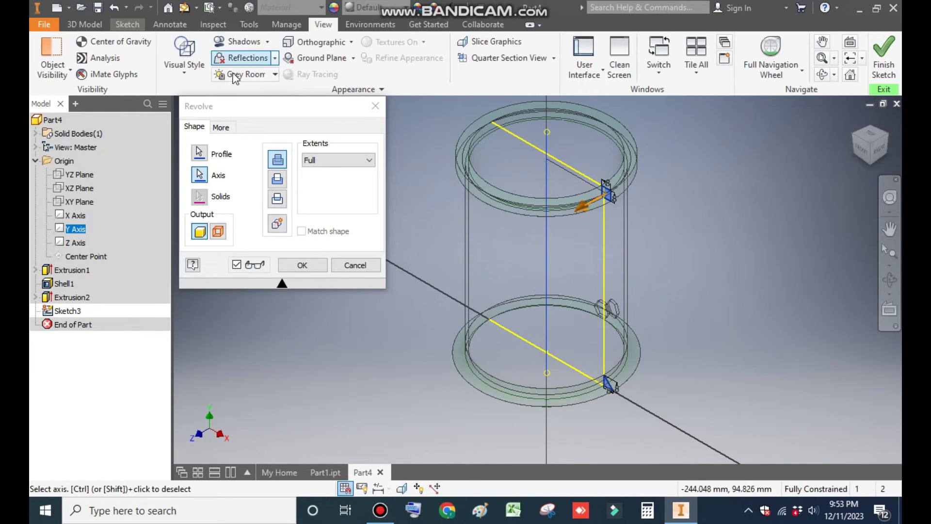
{"action": "left_click", "coordinate": [188, 76]}
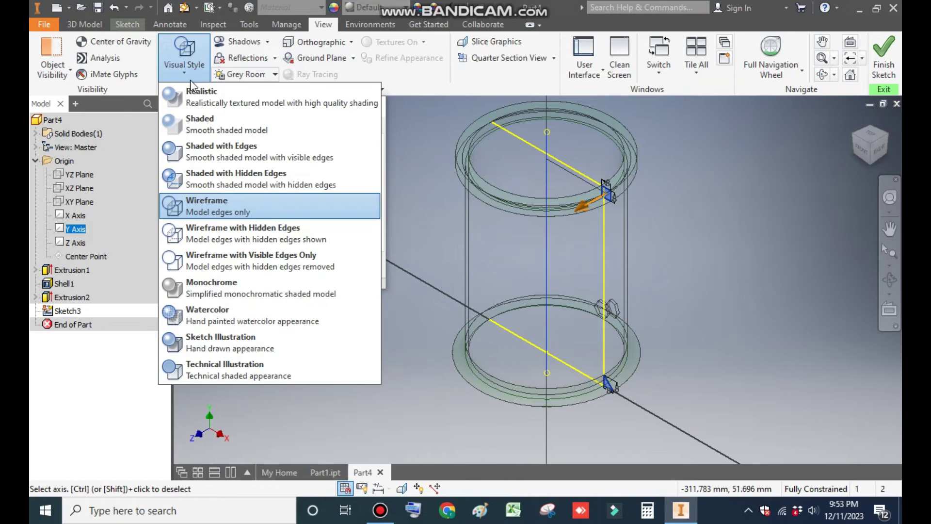
{"action": "left_click", "coordinate": [229, 151]}
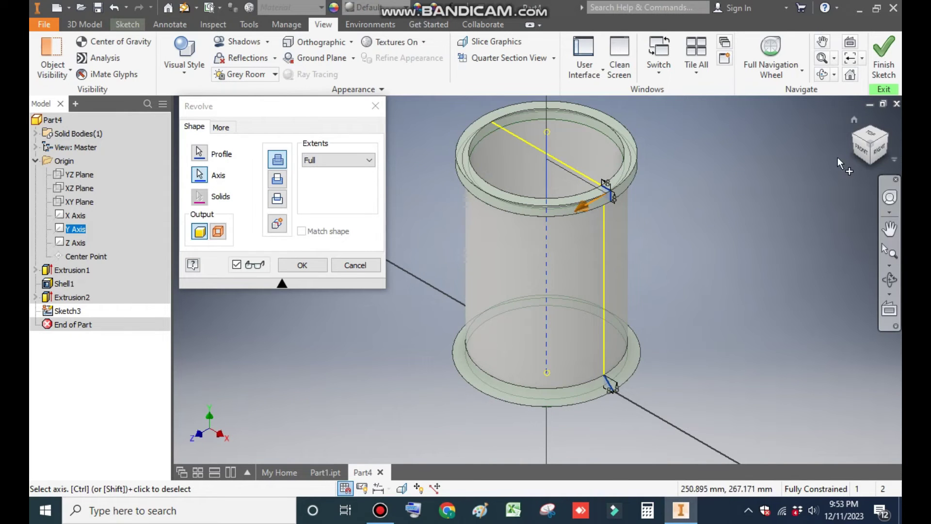
{"action": "left_click", "coordinate": [861, 147]}
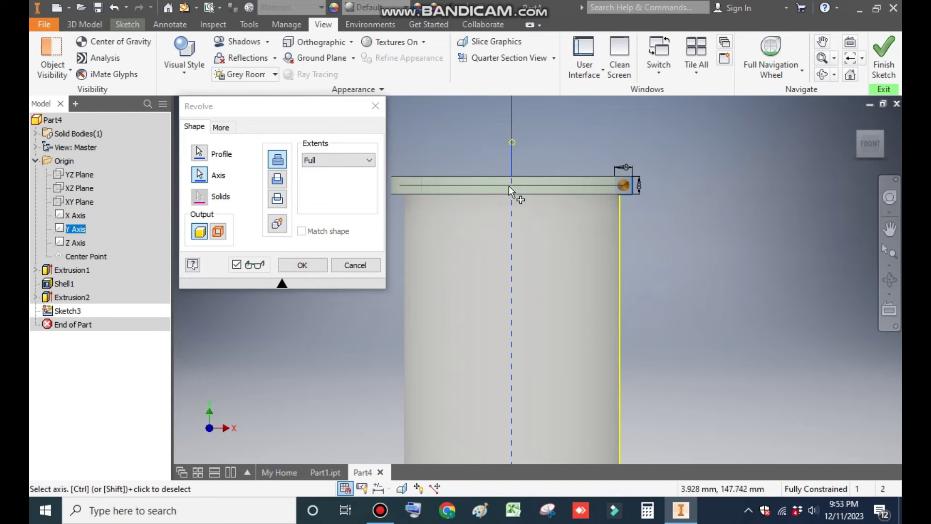
{"action": "left_click", "coordinate": [304, 268]}
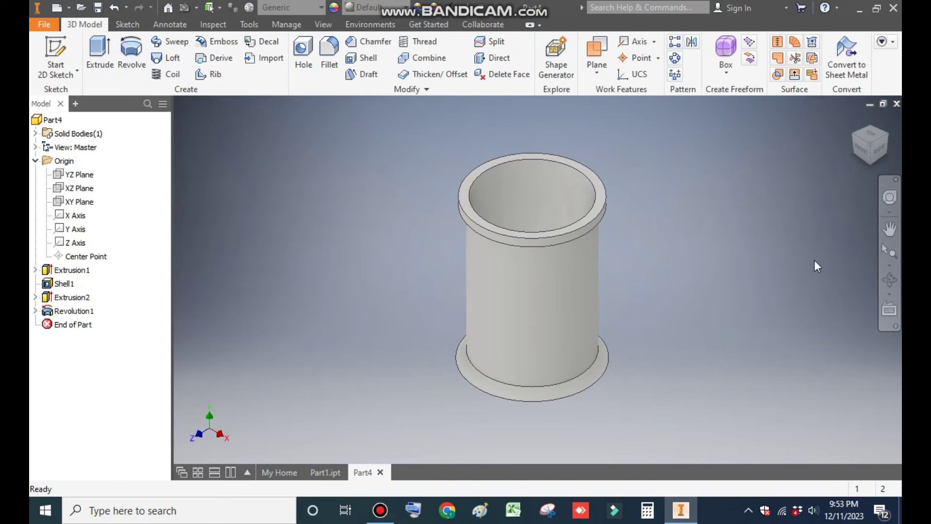
- Inspect the hexagon cuts and top rim from a corner view, then launch Circular Pattern
{"action": "left_click", "coordinate": [886, 138]}
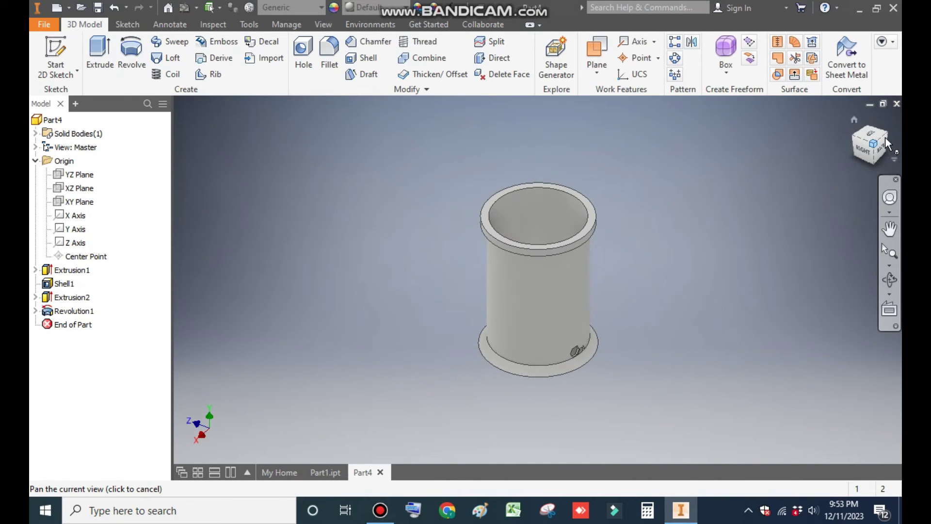
{"action": "scroll", "coordinate": [563, 361], "scroll_direction": "down", "scroll_amount": 5}
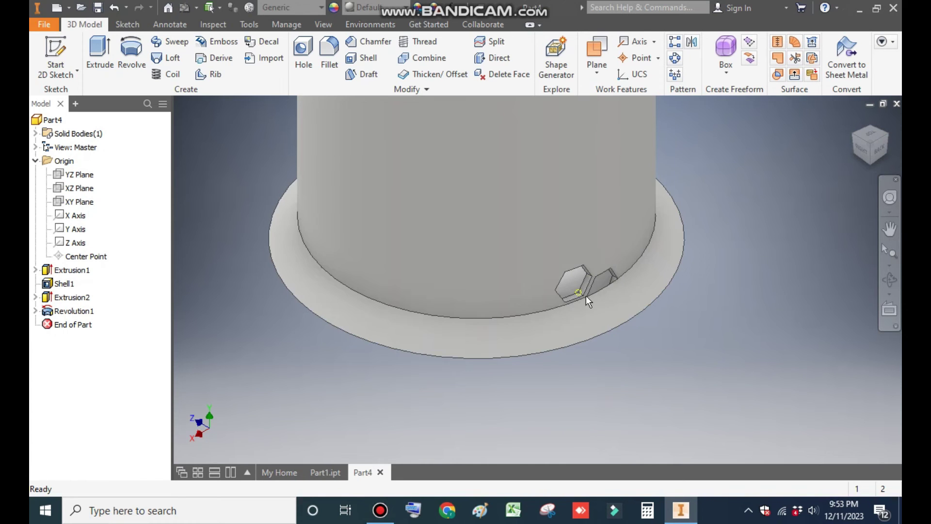
{"action": "scroll", "coordinate": [586, 295], "scroll_direction": "up", "scroll_amount": 3}
{"action": "middle_click_drag", "start_coordinate": [688, 174], "coordinate": [702, 266]}
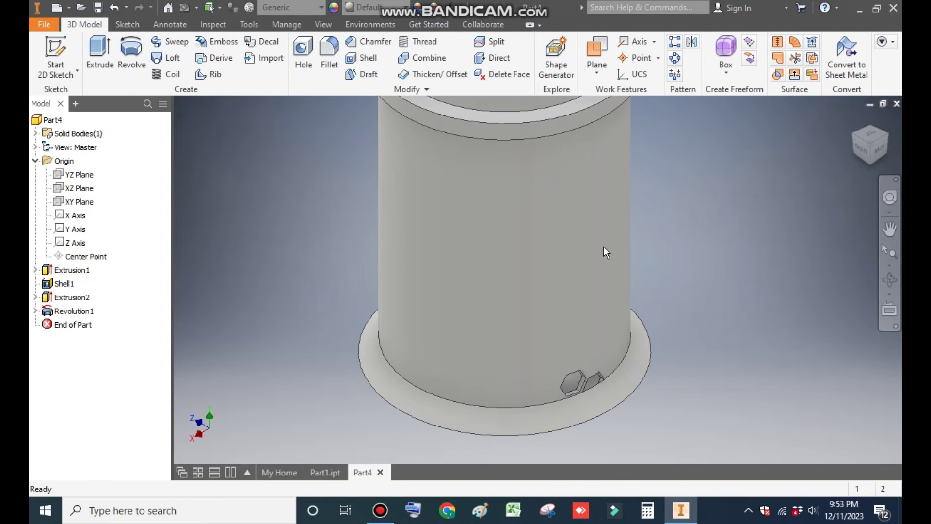
{"action": "scroll", "coordinate": [317, 176], "scroll_direction": "up", "scroll_amount": 2}
{"action": "middle_click_drag", "start_coordinate": [318, 177], "coordinate": [370, 225]}
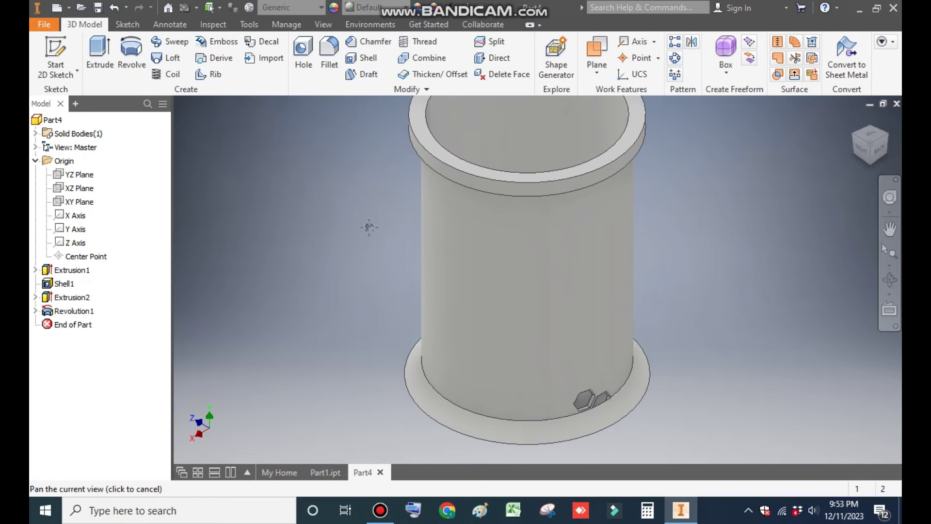
{"action": "left_click", "coordinate": [675, 60]}
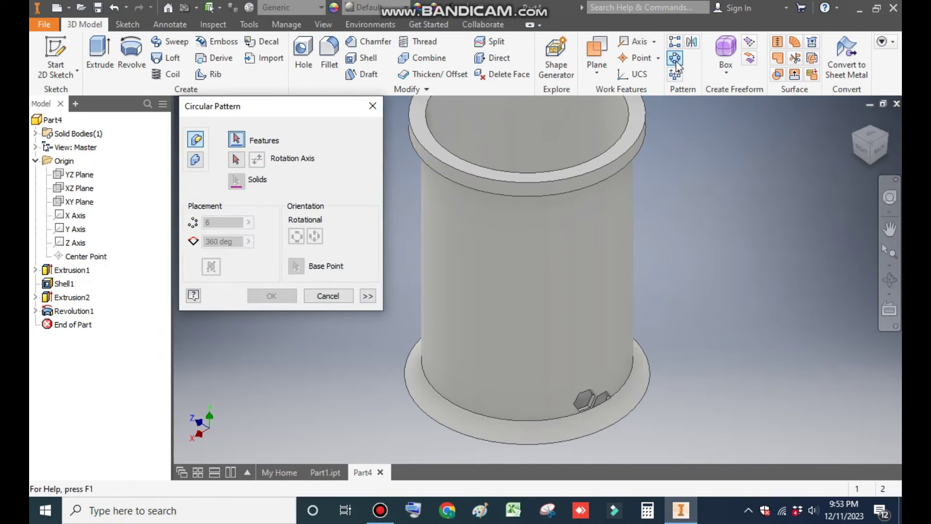
- Pattern Extrusion2 around the cylinder face axis with 15 occurrences over 360°
{"action": "left_click", "coordinate": [73, 297]}
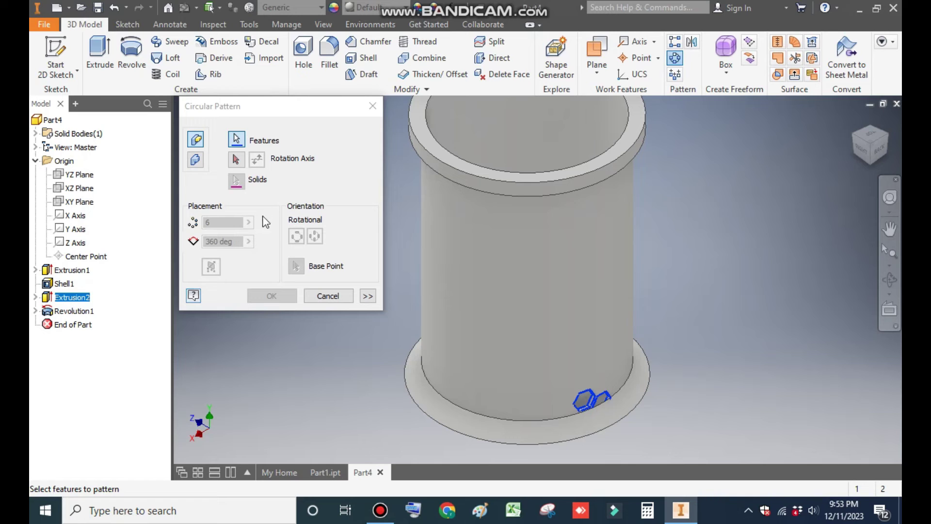
{"action": "left_click", "coordinate": [235, 160]}
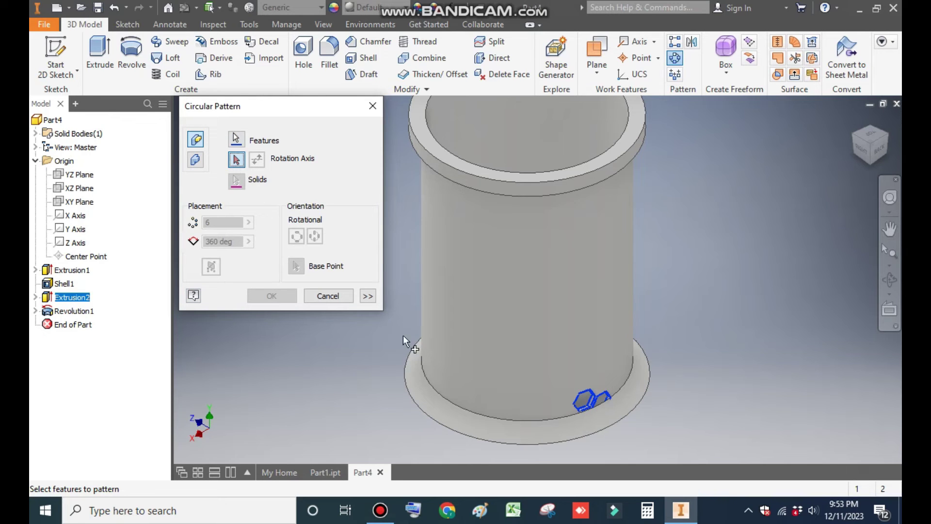
{"action": "left_click", "coordinate": [487, 309]}
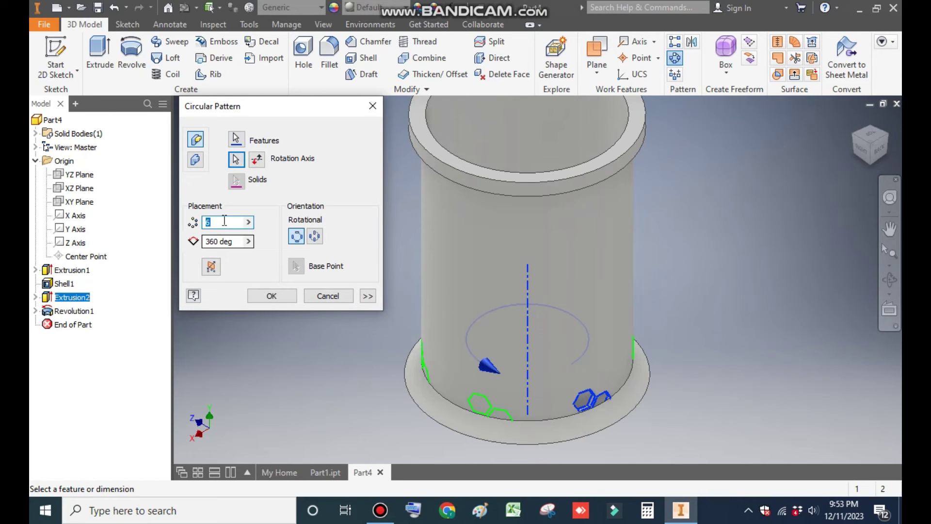
{"action": "type", "text": "15"}
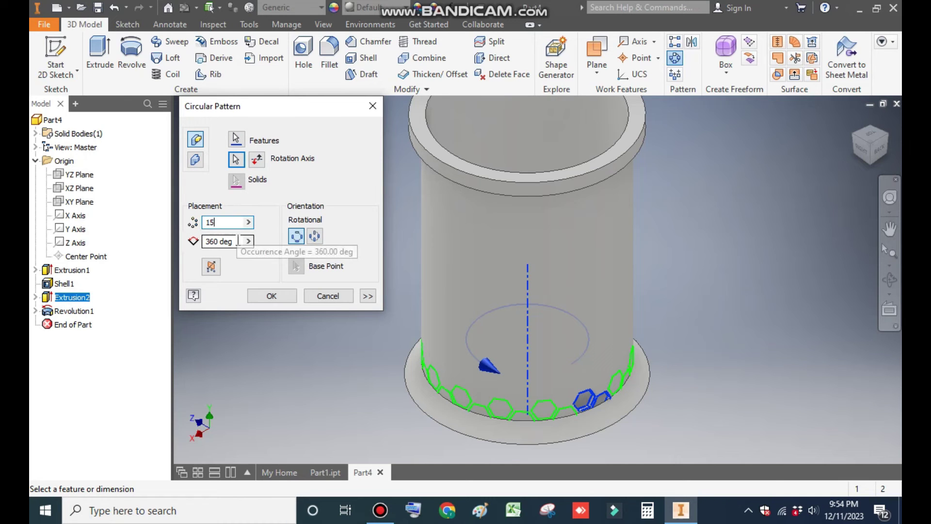
{"action": "left_click", "coordinate": [271, 298]}
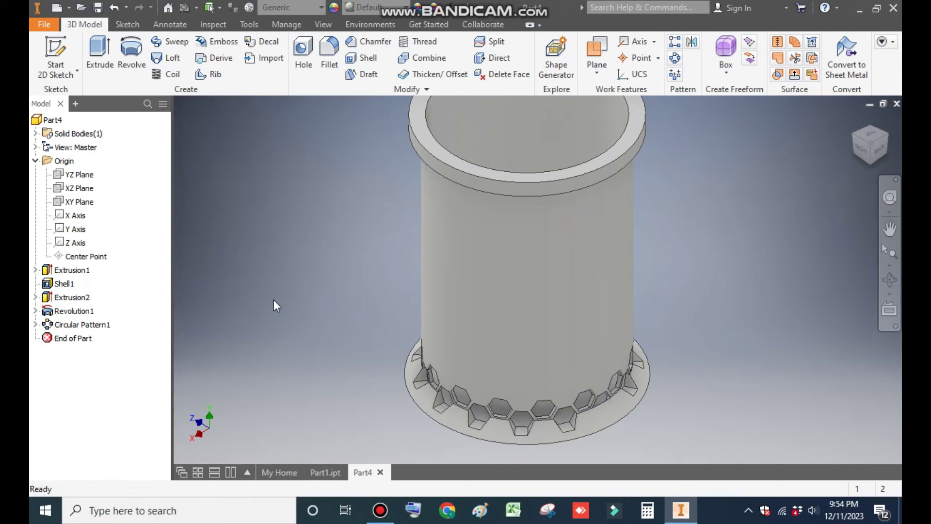
{"action": "left_click", "coordinate": [676, 45]}
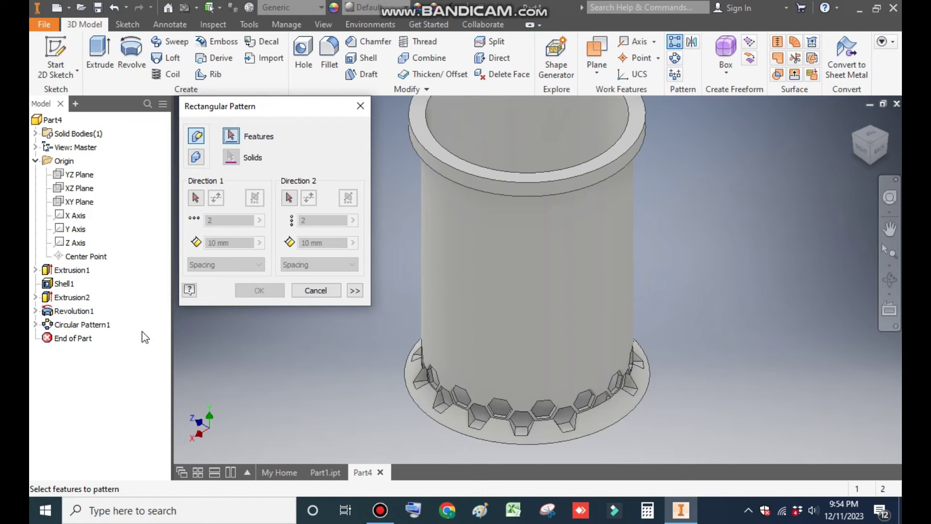
- Pattern Extrusion2 and Circular Pattern1 along the Y Axis: 12 rows spaced 12 mm apart
{"action": "left_click", "coordinate": [72, 297]}
{"action": "left_click", "coordinate": [82, 324]}
{"action": "left_click", "coordinate": [196, 198]}
{"action": "left_click", "coordinate": [74, 230]}
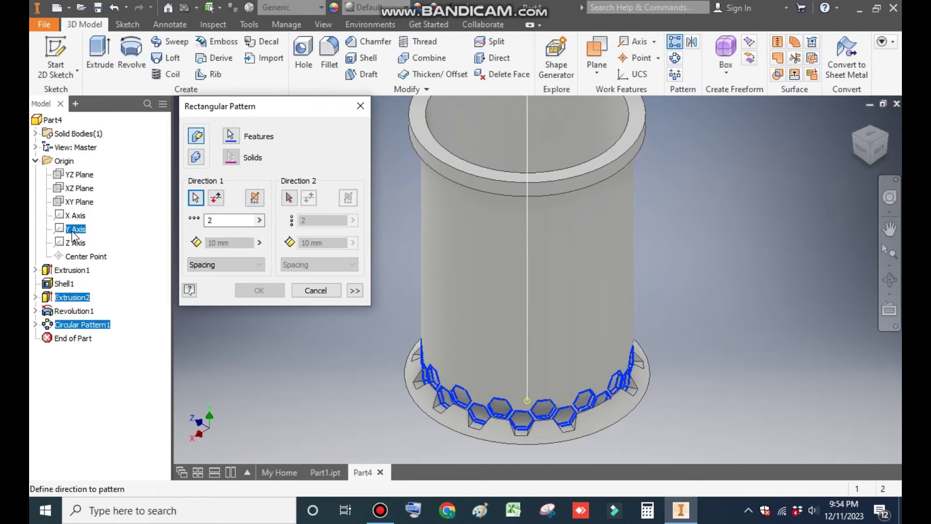
{"action": "left_click", "coordinate": [228, 220]}
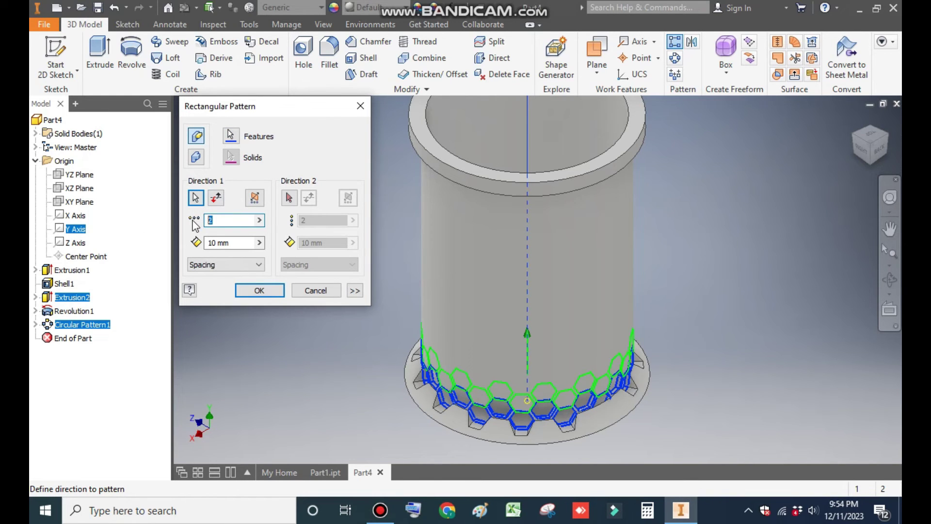
{"action": "type", "text": "12"}
{"action": "left_click", "coordinate": [207, 241]}
{"action": "type", "text": "12"}
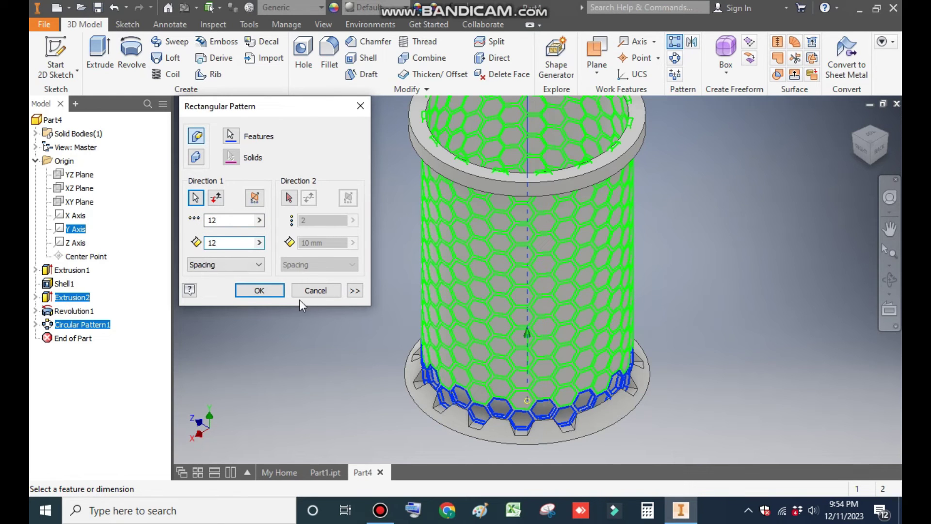
{"action": "left_click", "coordinate": [270, 293]}
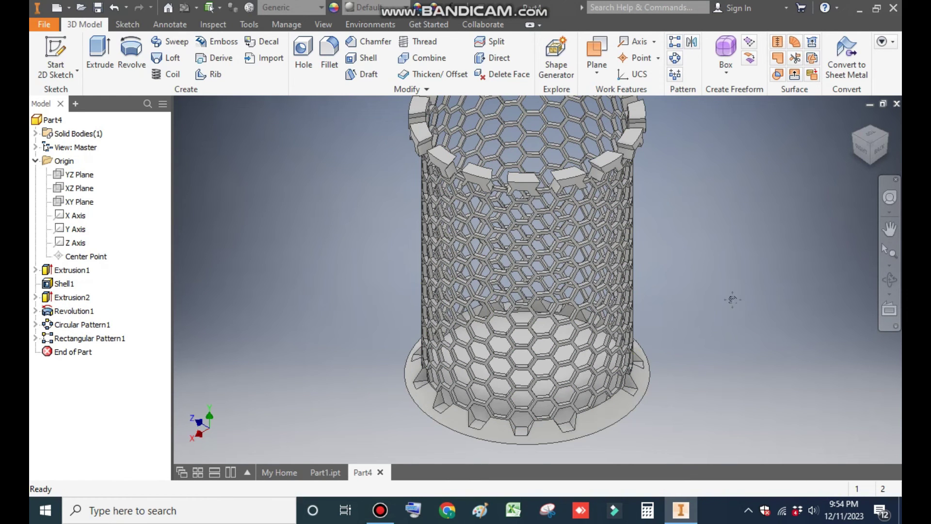
- Move Revolution1 below the patterns in the browser, then check the Right and Home views
{"action": "middle_click_drag", "start_coordinate": [732, 299], "coordinate": [732, 316]}
{"action": "scroll", "coordinate": [494, 232], "scroll_direction": "down", "scroll_amount": 2}
{"action": "middle_click_drag", "start_coordinate": [494, 233], "coordinate": [628, 282]}
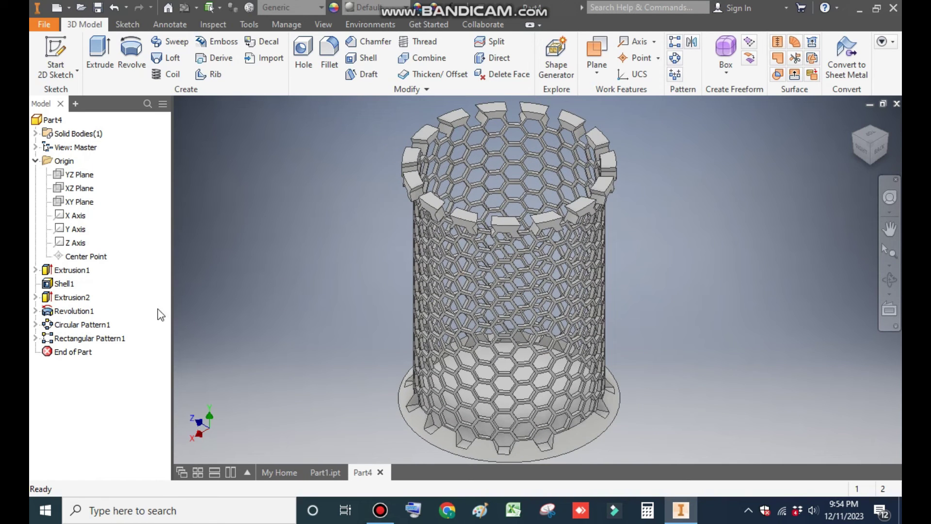
{"action": "left_click", "coordinate": [80, 316]}
{"action": "left_click_drag", "start_coordinate": [85, 316], "coordinate": [88, 346]}
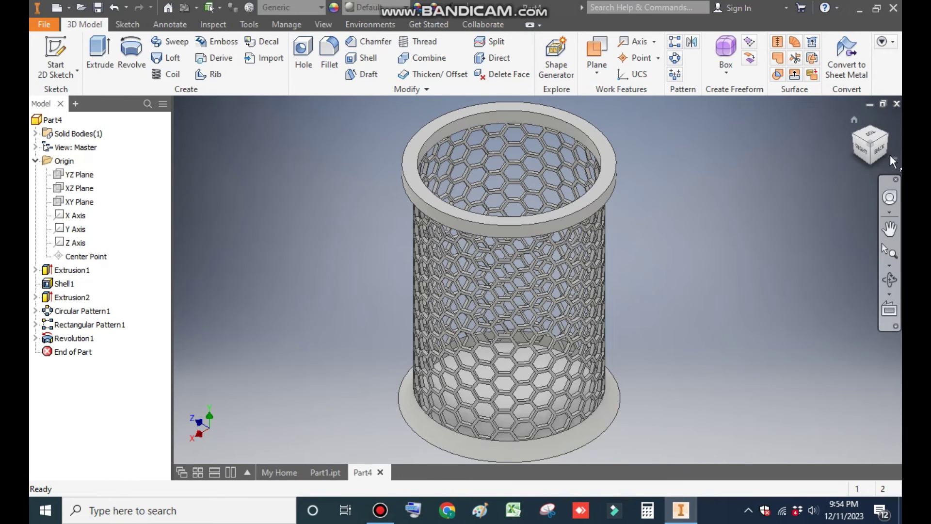
{"action": "left_click", "coordinate": [862, 149]}
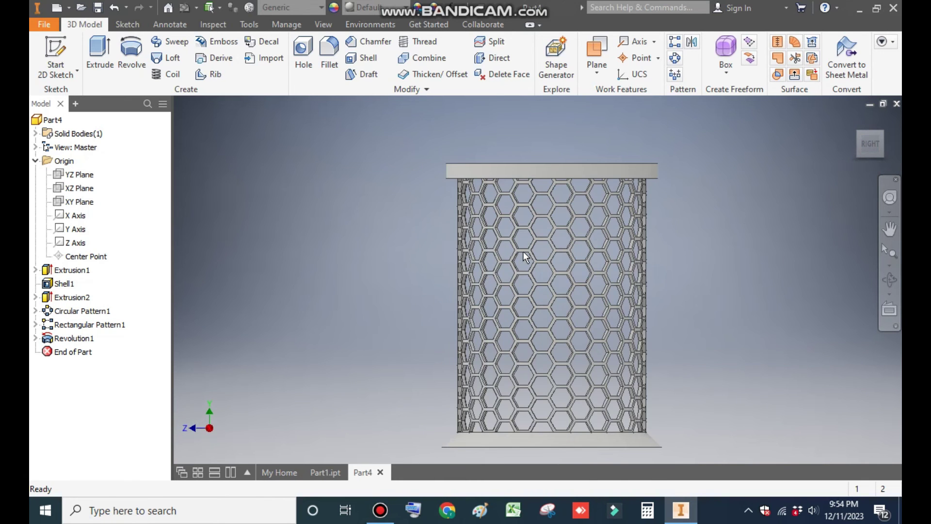
{"action": "left_click", "coordinate": [854, 119]}
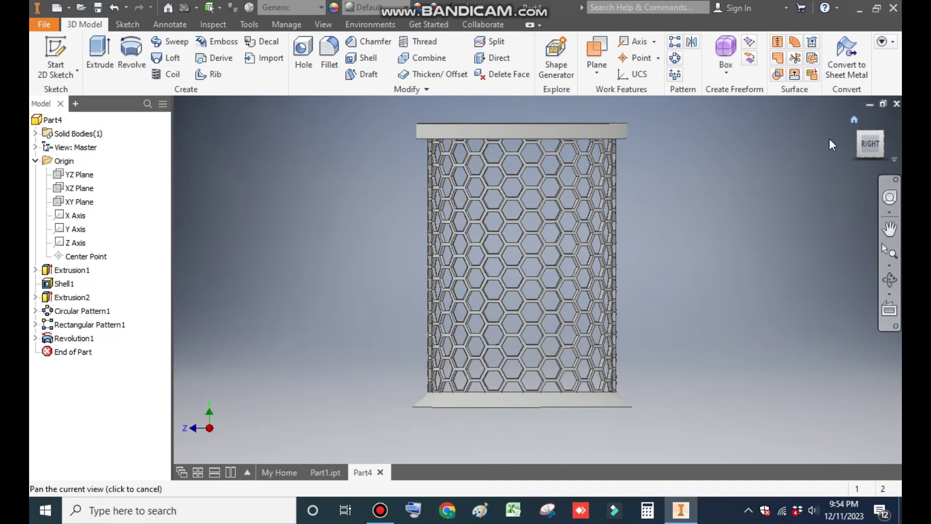
{"action": "scroll", "coordinate": [564, 149], "scroll_direction": "down", "scroll_amount": 5}
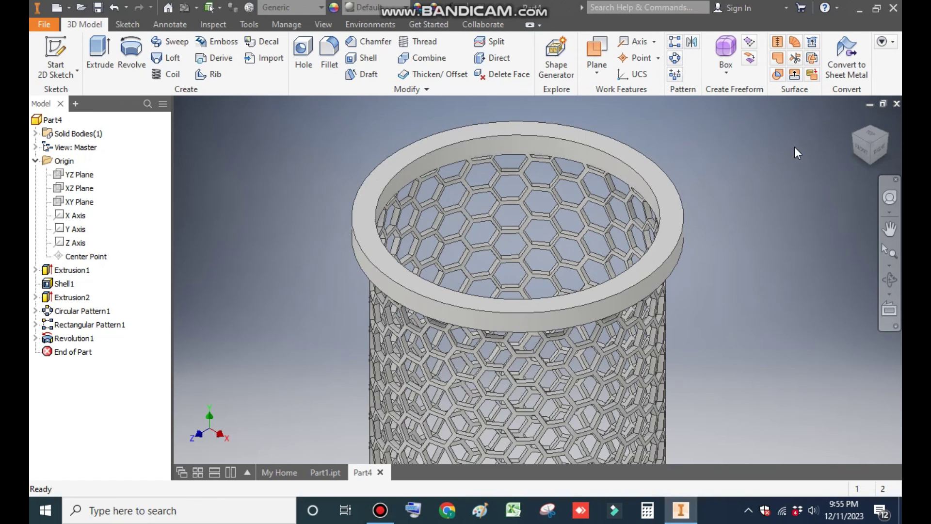
- Fillet both outer edges of the top rim with a 4 mm radius
{"action": "left_click", "coordinate": [684, 221]}
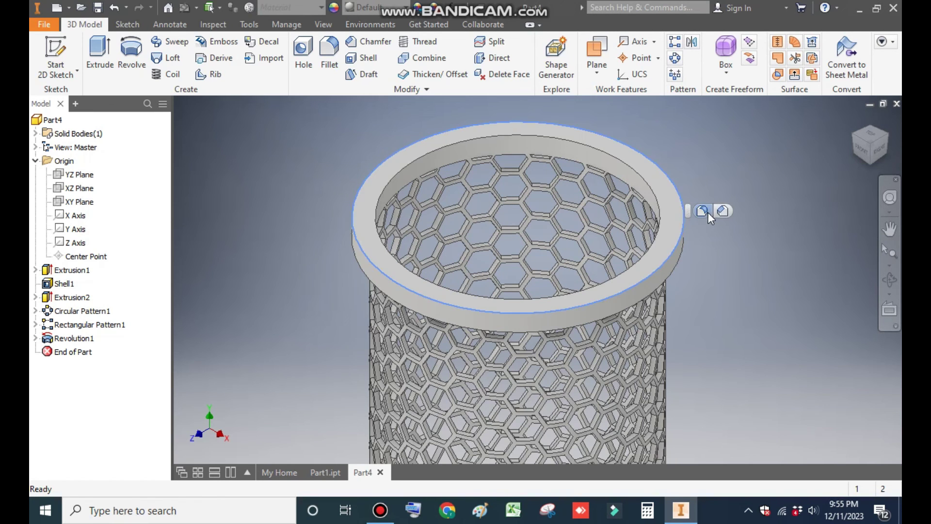
{"action": "left_click", "coordinate": [703, 211]}
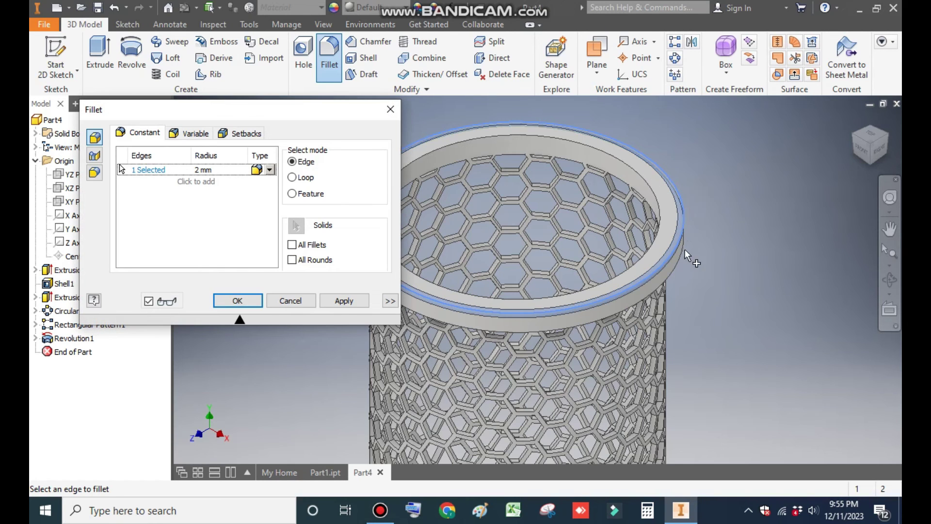
{"action": "left_click", "coordinate": [202, 169]}
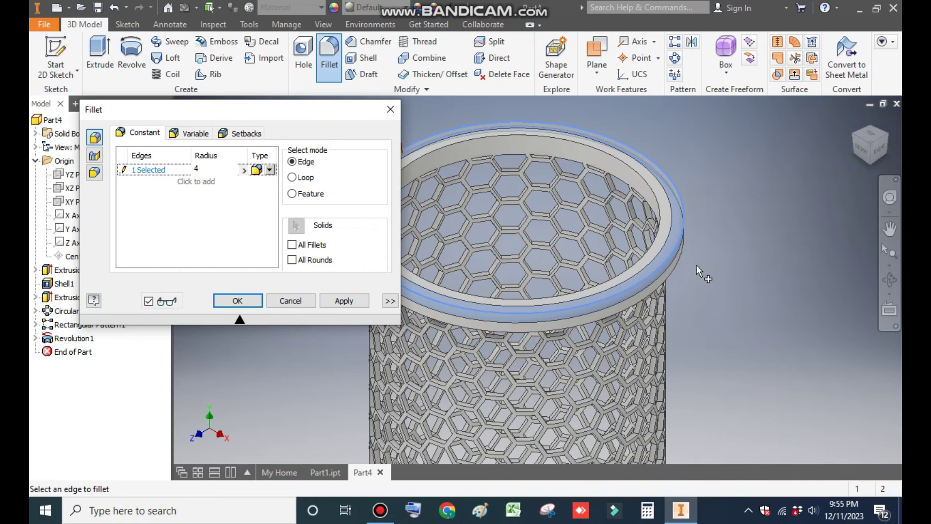
{"action": "left_click", "coordinate": [677, 266]}
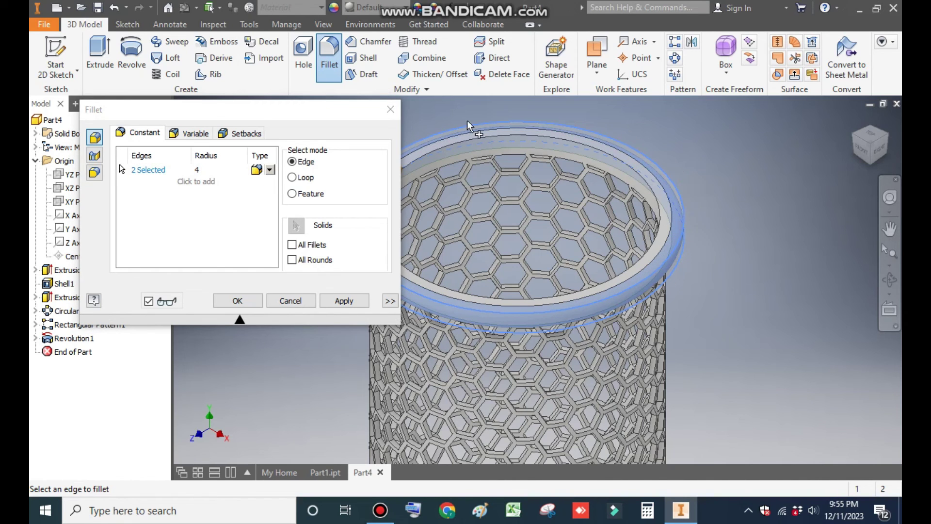
{"action": "left_click", "coordinate": [253, 301]}
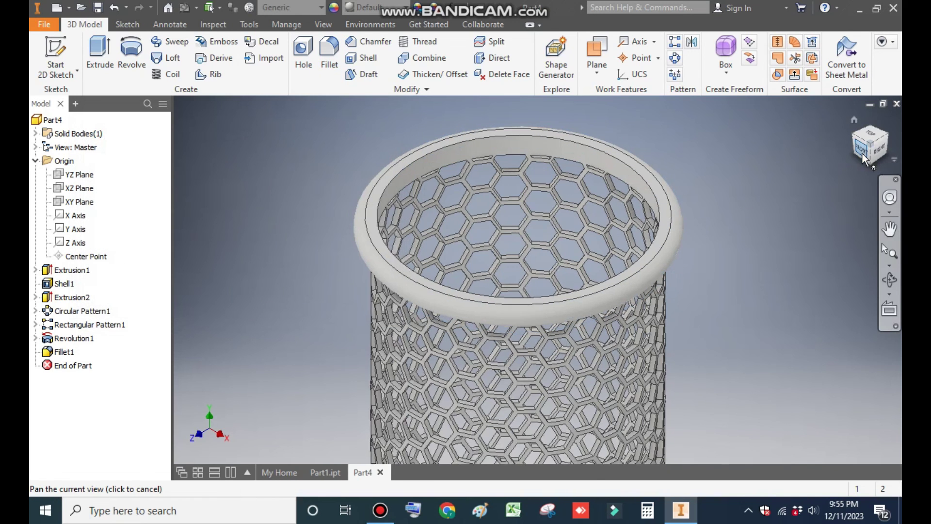
- Apply the Chrome - Polished appearance and inspect the holder from front and right views
{"action": "left_click", "coordinate": [862, 156]}
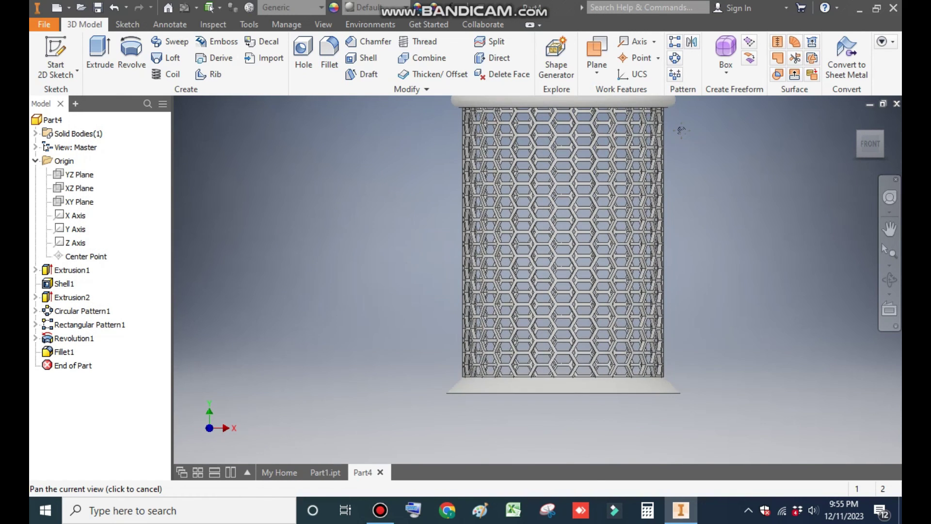
{"action": "left_click", "coordinate": [854, 120]}
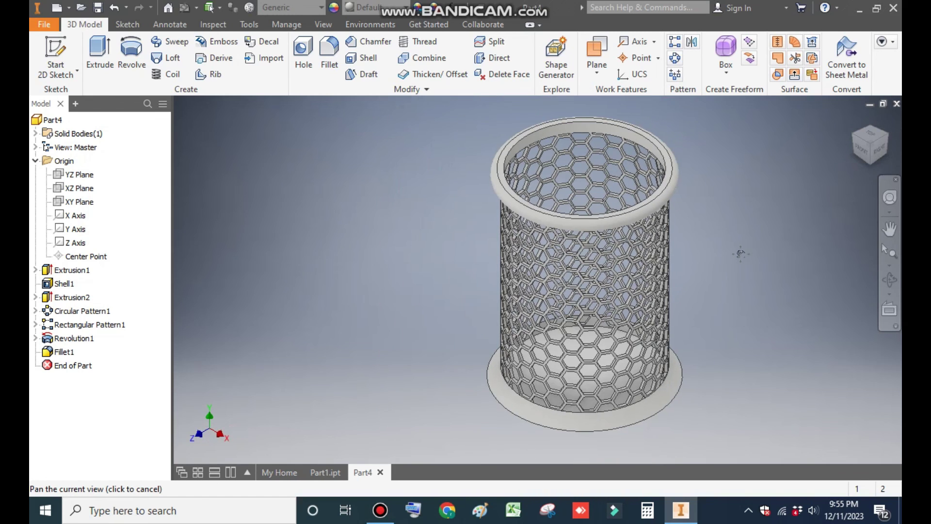
{"action": "left_click", "coordinate": [383, 6]}
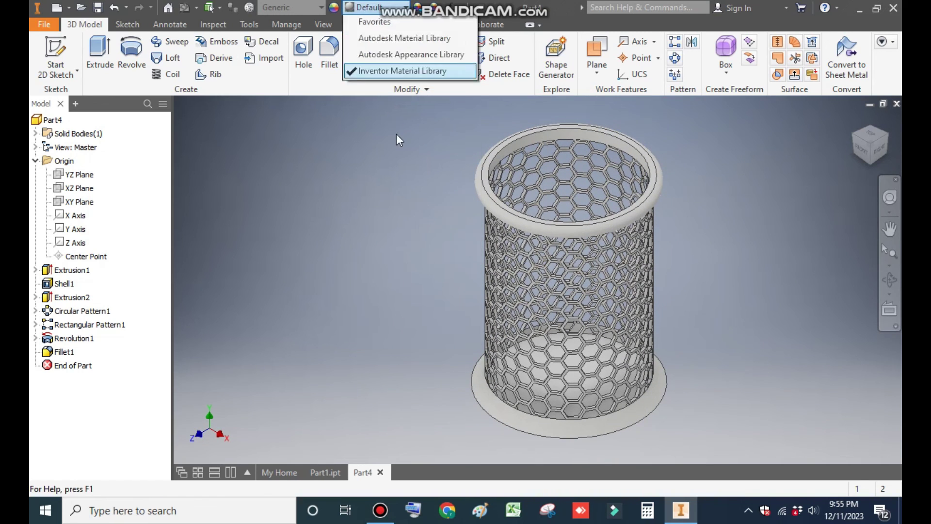
{"action": "scroll", "coordinate": [420, 183], "scroll_direction": "up", "scroll_amount": 5}
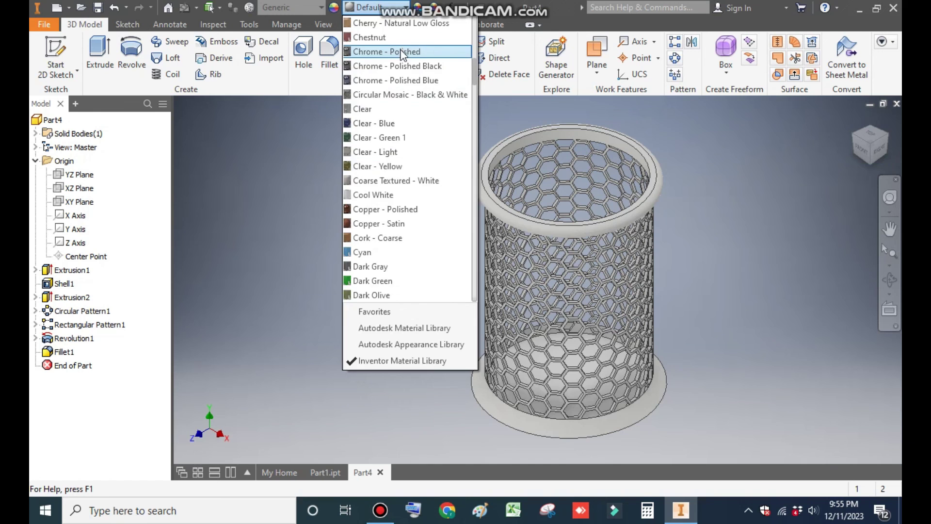
{"action": "left_click", "coordinate": [386, 52]}
{"action": "middle_click_drag", "start_coordinate": [414, 234], "coordinate": [391, 234]}
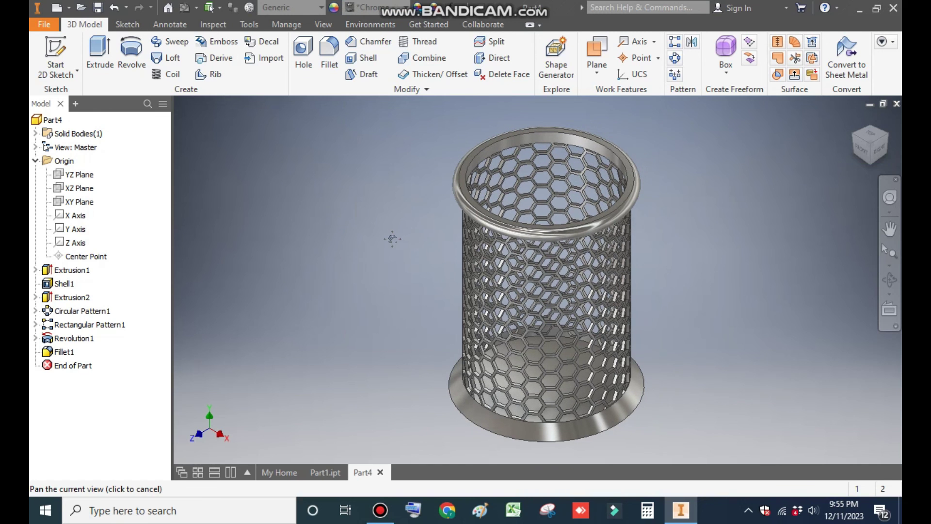
{"action": "left_click", "coordinate": [870, 156]}
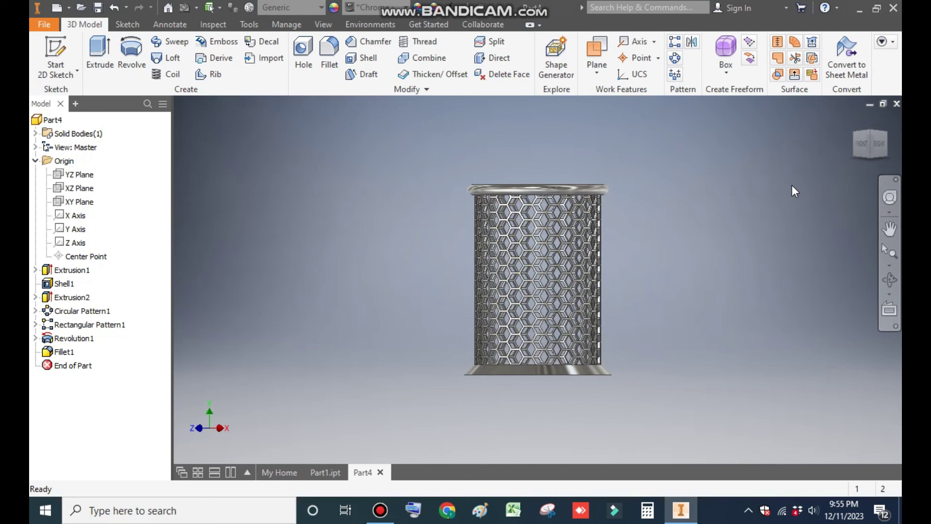
{"action": "left_click", "coordinate": [879, 145]}
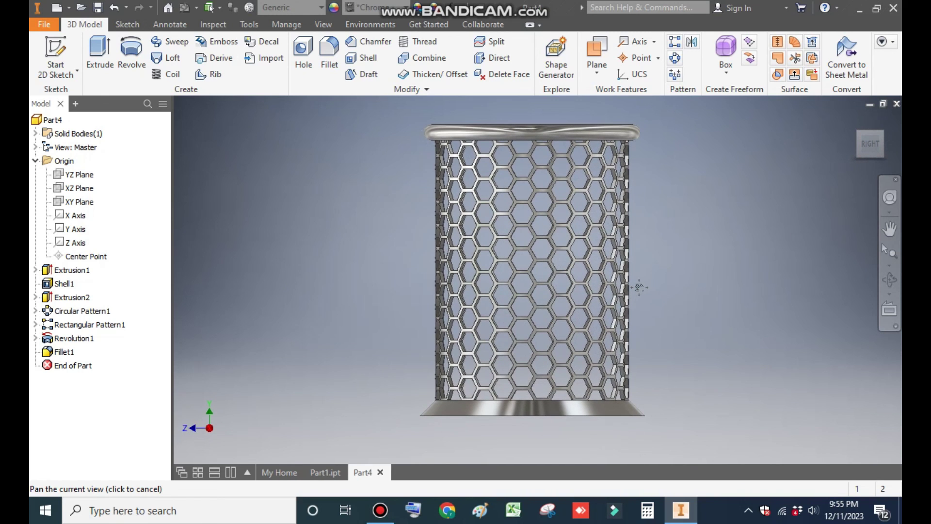
{"action": "left_click_drag", "start_coordinate": [639, 287], "coordinate": [646, 291]}
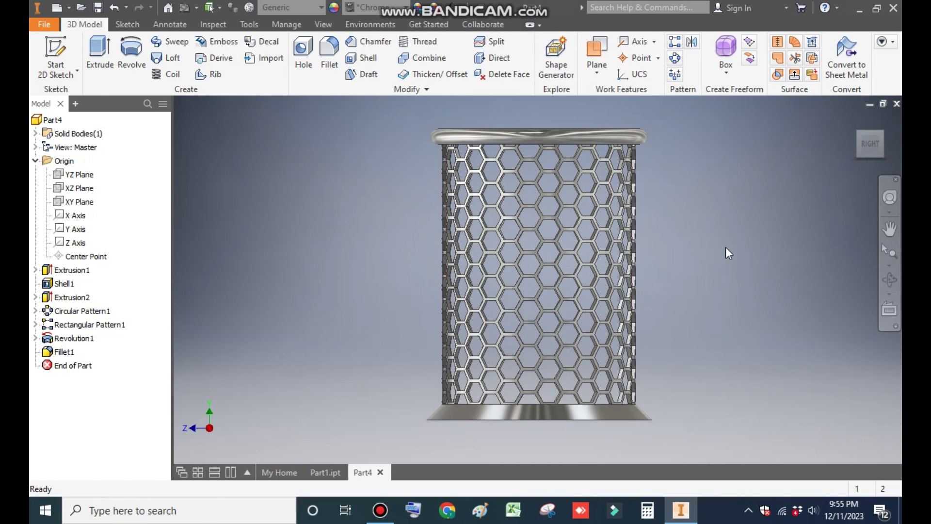